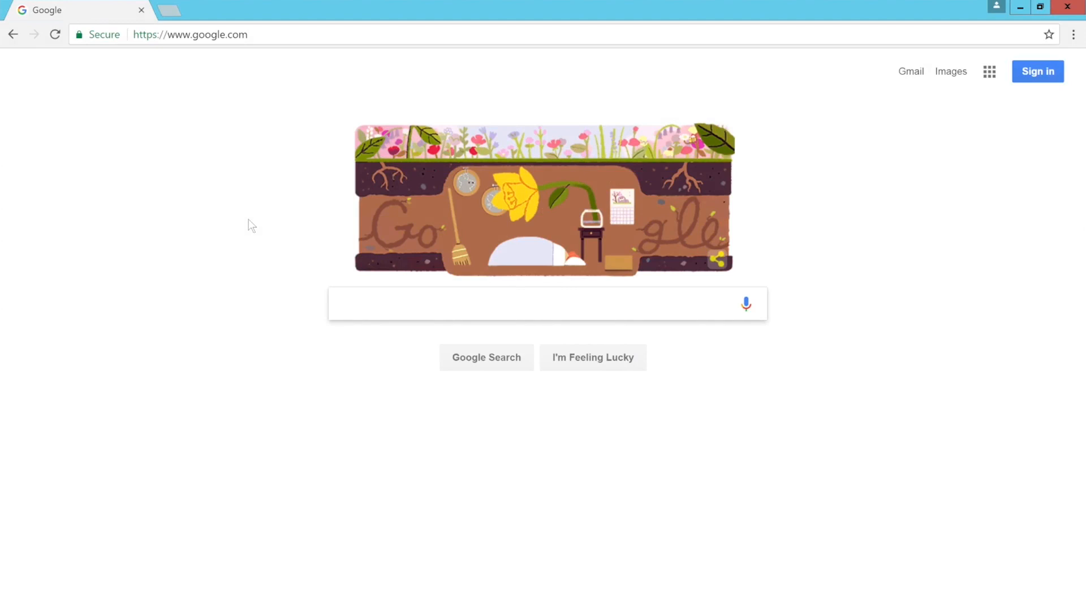
Go to hub.contrastsecurity.com in Chrome.
left_click(248, 35)
type("hub")
key("Return")
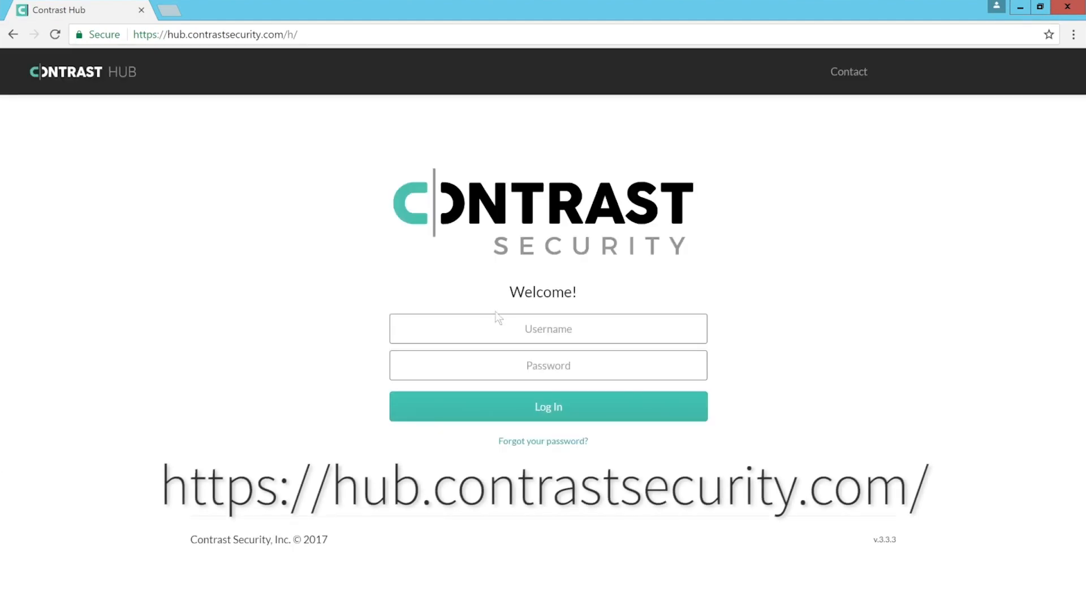
Log in to Contrast Hub with the account's e-mail address and password.
left_click(513, 323)
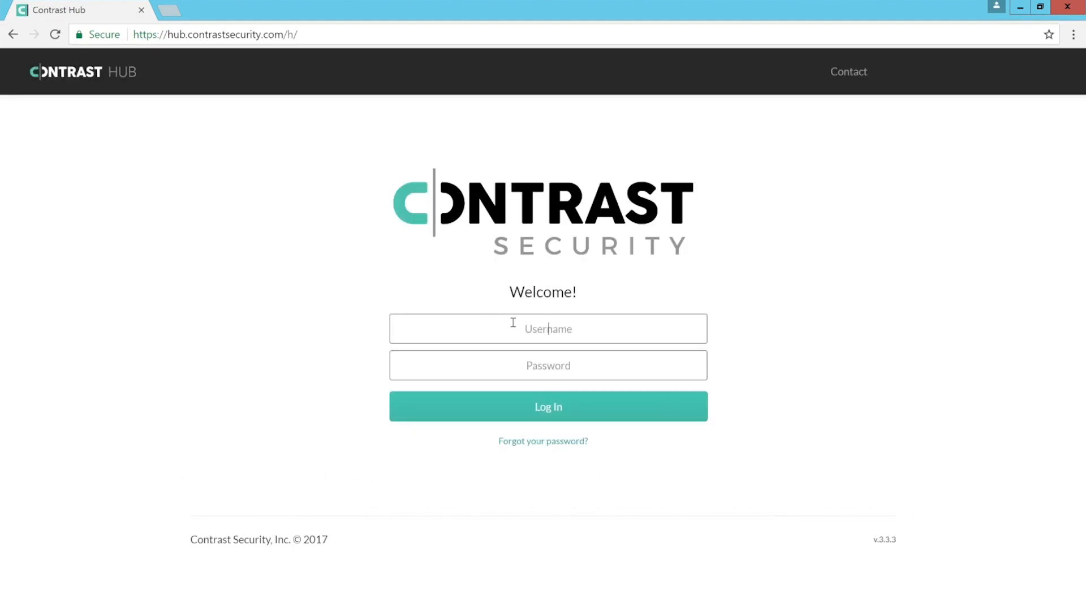
key("Tab")
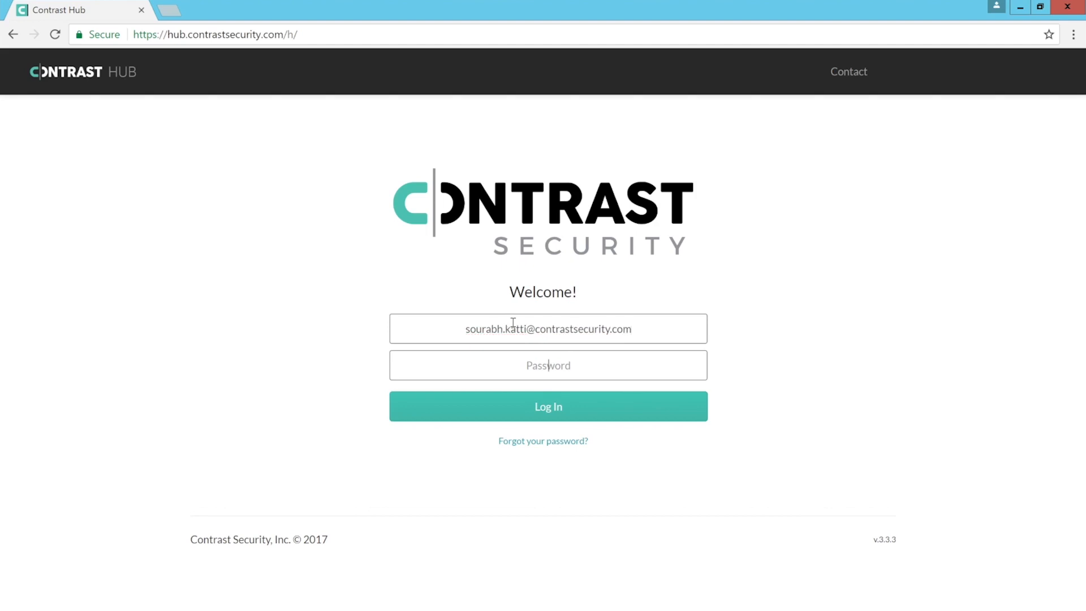
type("•••••••••••")
key("Return")
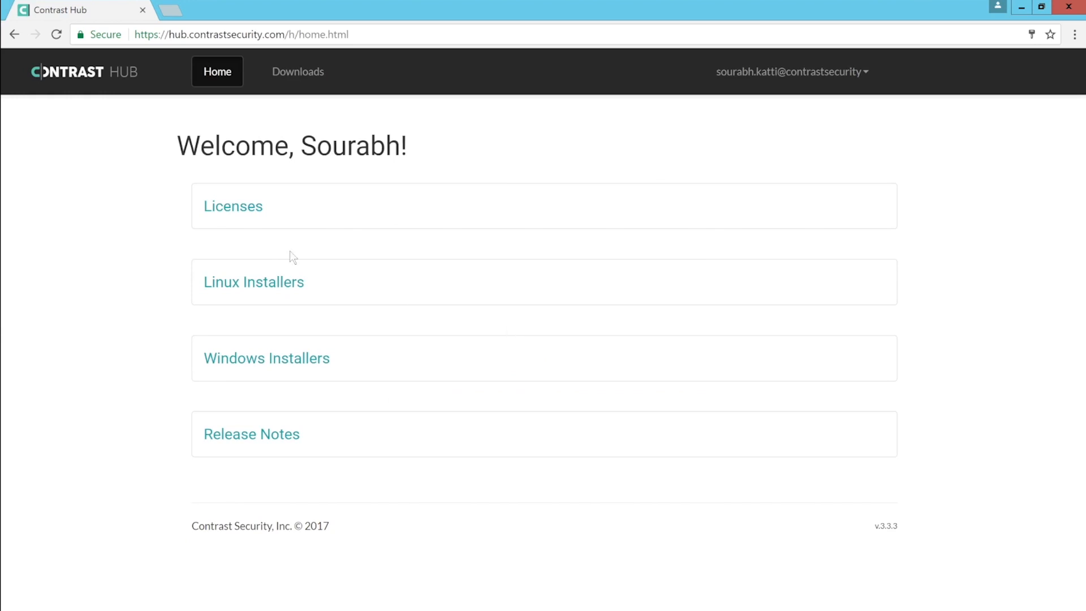
Download the Windows TeamServer installer and the current contrast-12-31-2020.lic license file.
left_click(256, 354)
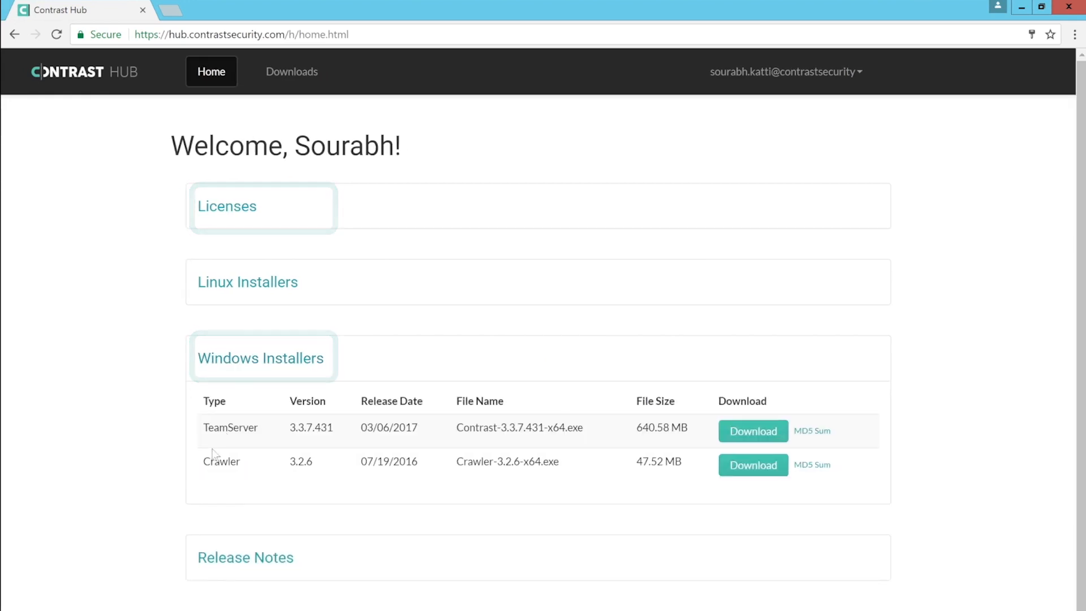
left_click(734, 439)
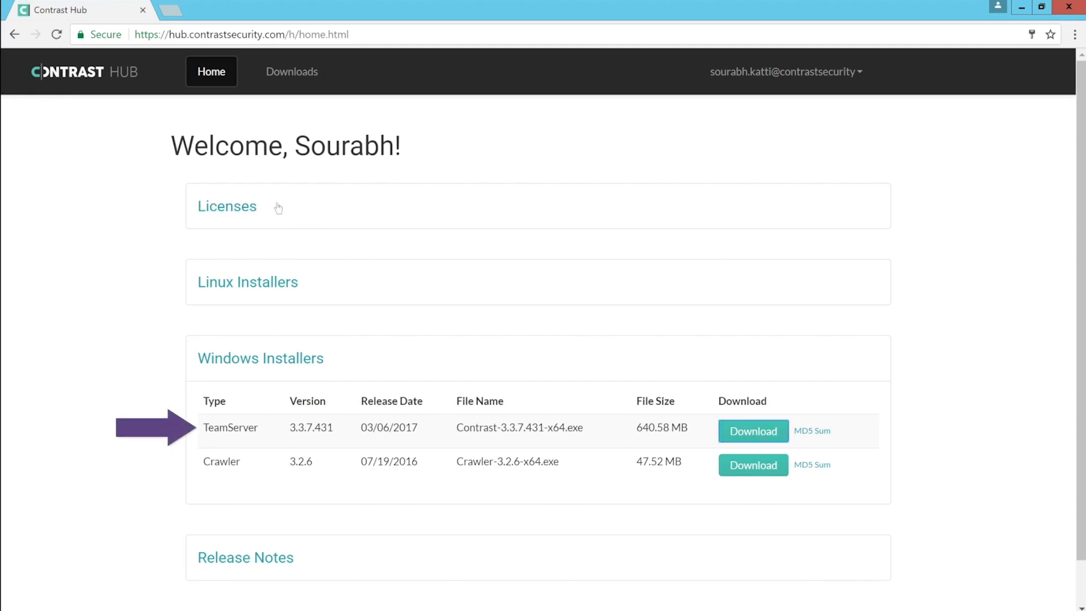
left_click(230, 220)
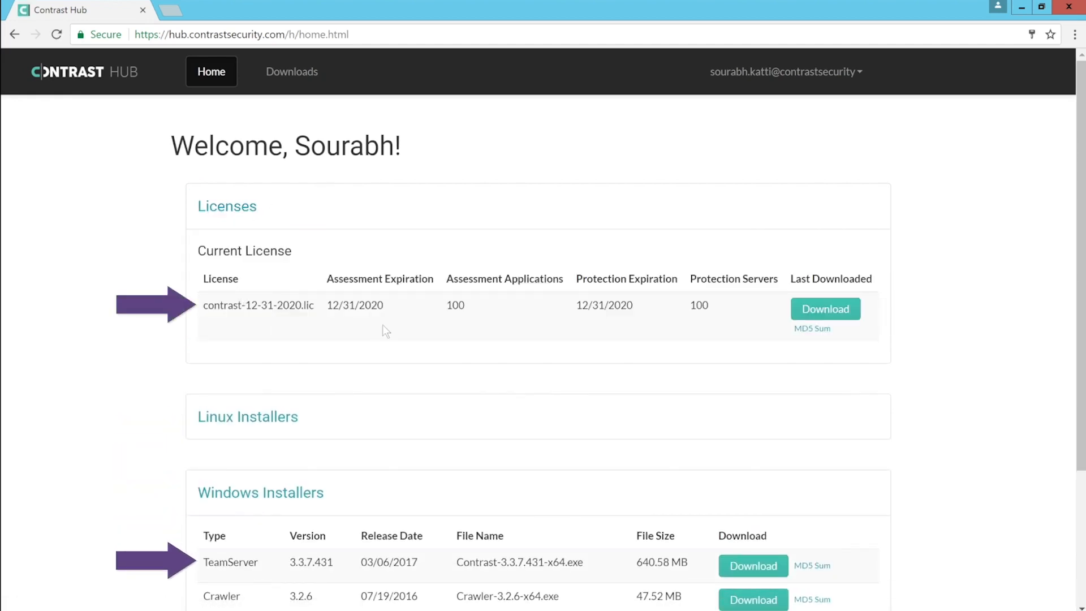
left_click(803, 308)
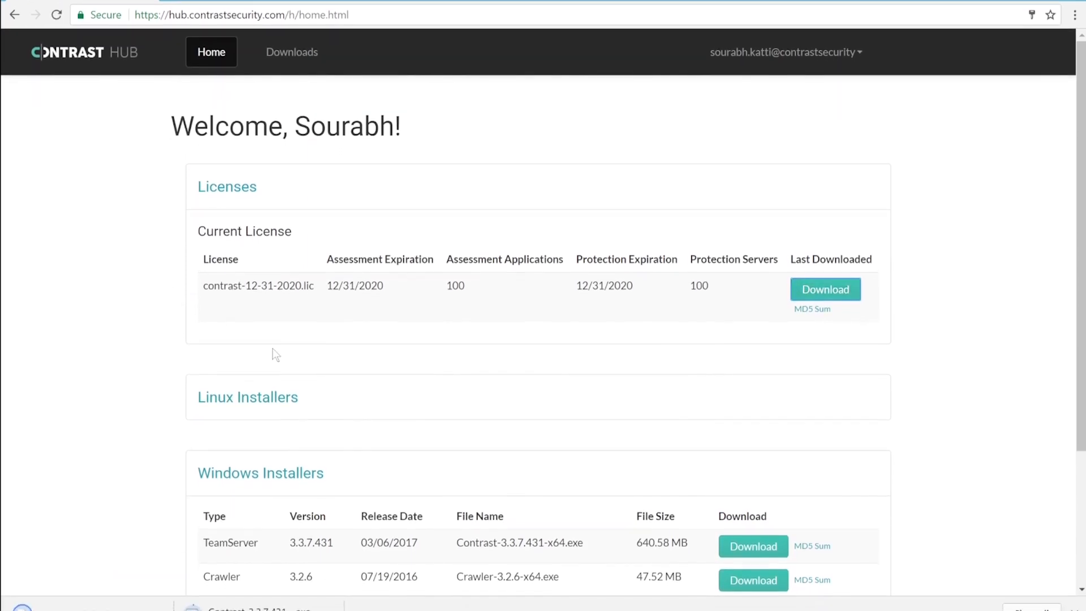
Pause the Contrast-3.3.7.431-x64.exe installer download.
scroll(275, 344, "down", 1)
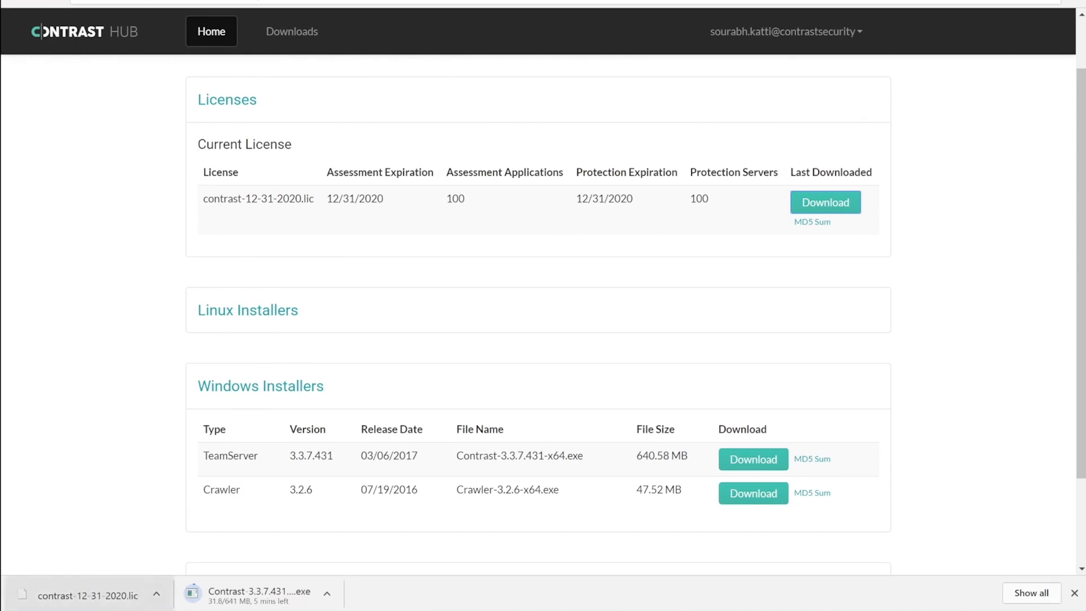
left_click(327, 593)
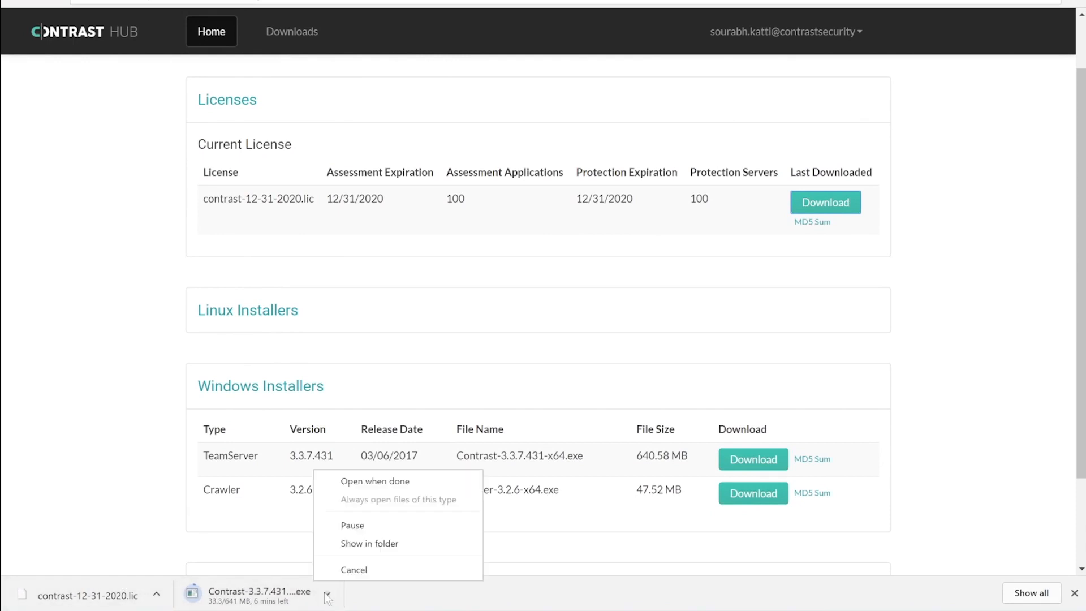
left_click(334, 524)
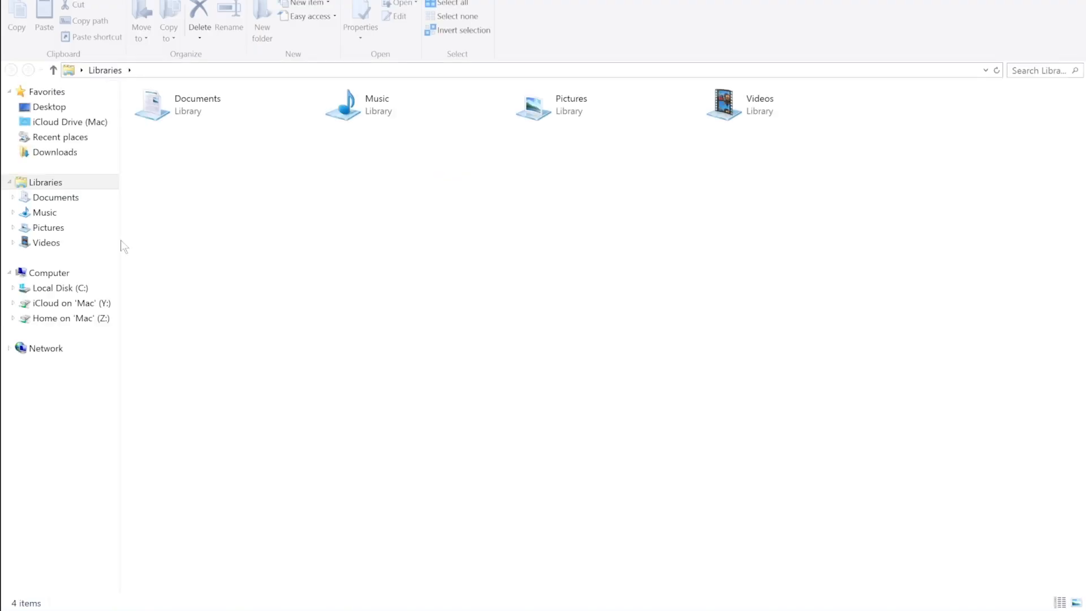
Run Contrast-3.3.7.431-x64 from Downloads as administrator and approve the UAC prompt.
left_click(88, 151)
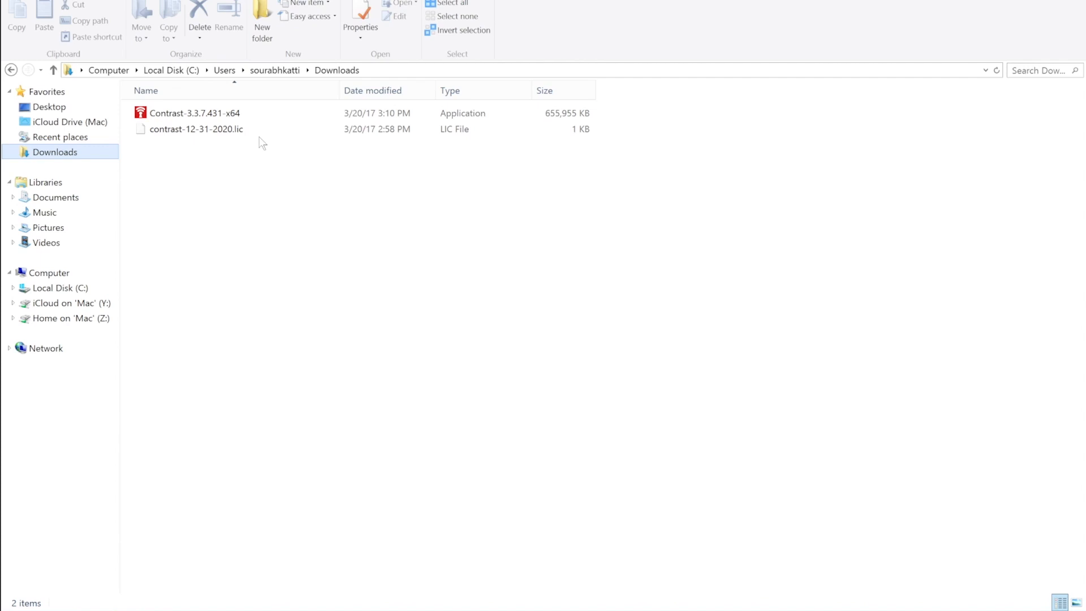
left_click(236, 120)
right_click(233, 116)
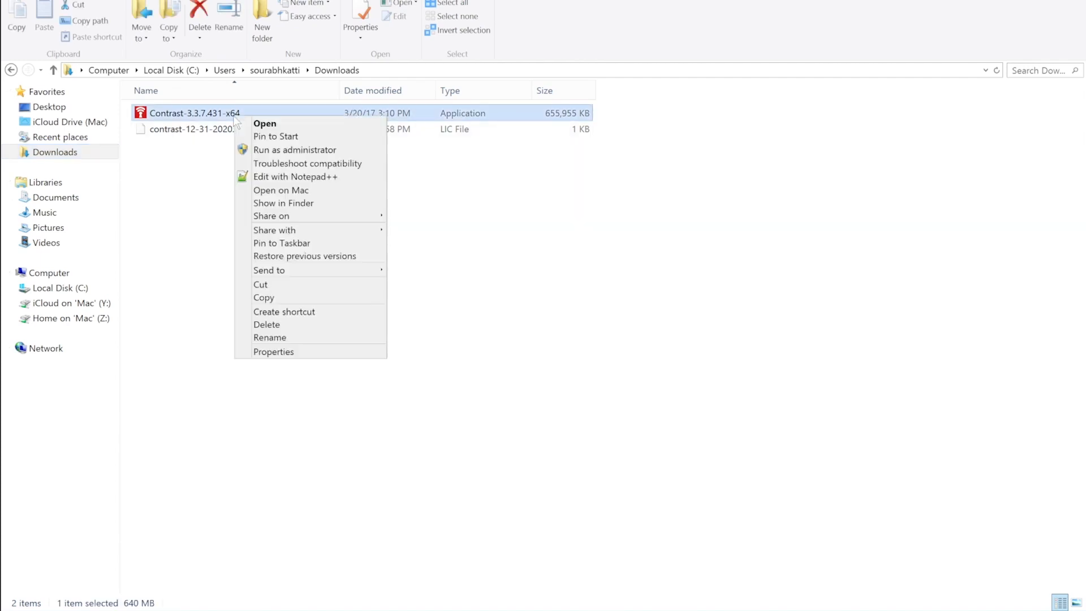
left_click(262, 149)
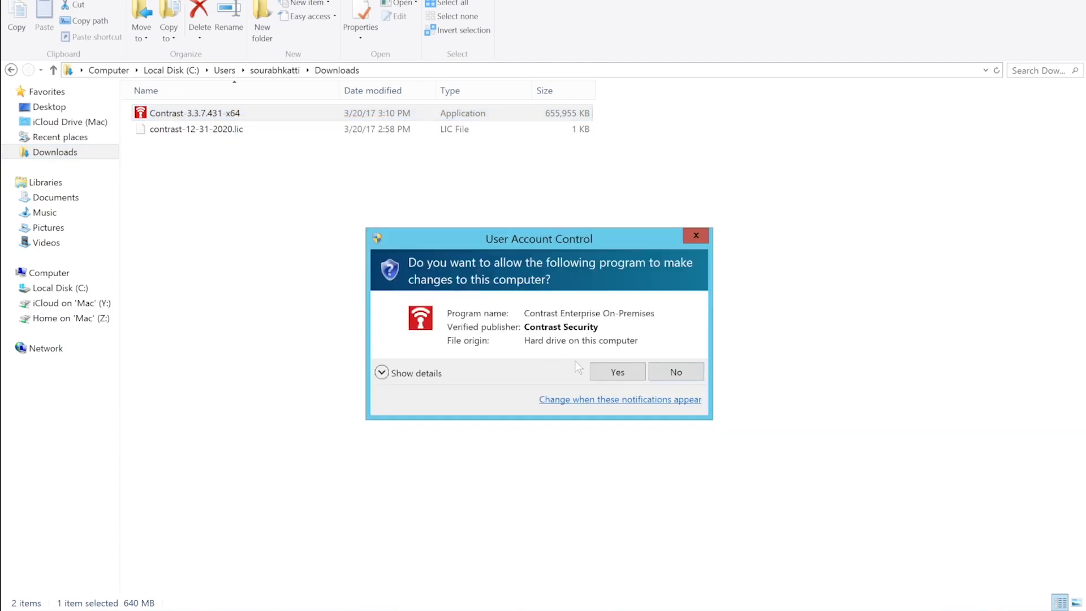
left_click(600, 373)
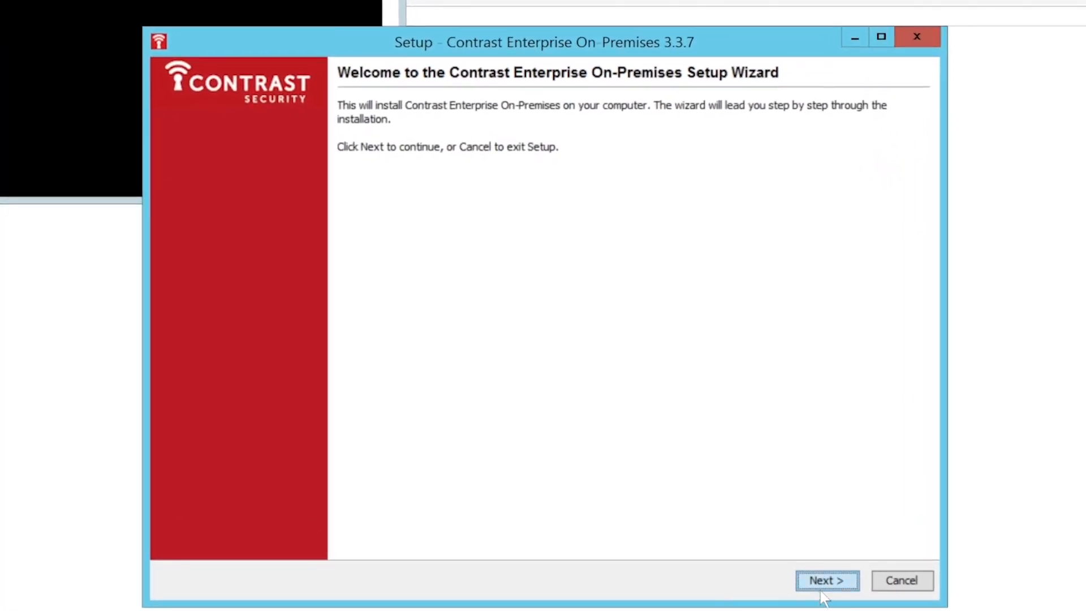
Pass the Welcome page, accept the EULA, and continue to the destination step.
left_click(825, 582)
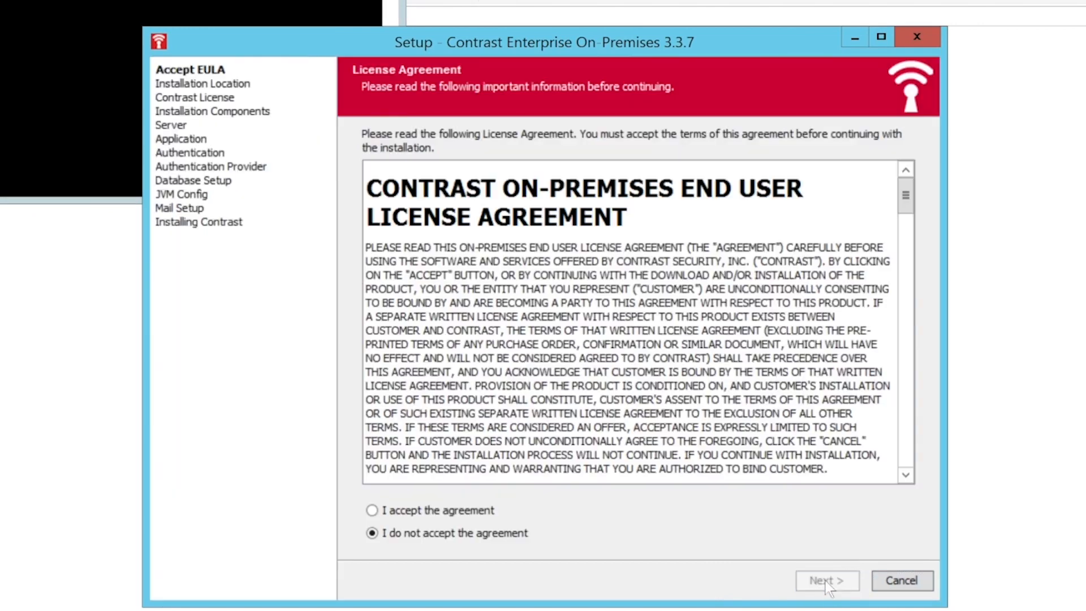
left_click(442, 510)
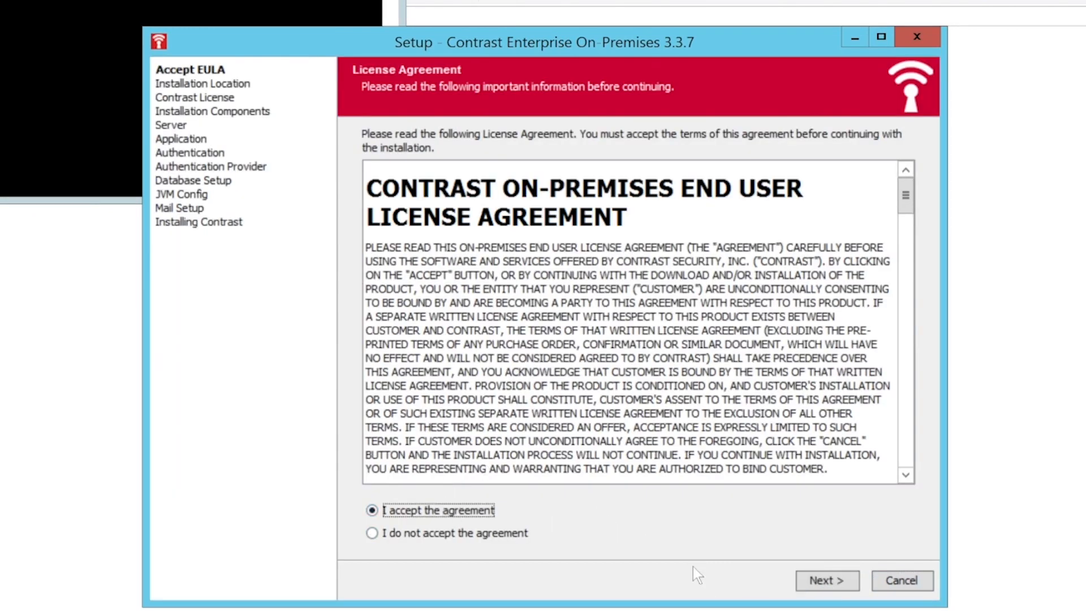
left_click(837, 582)
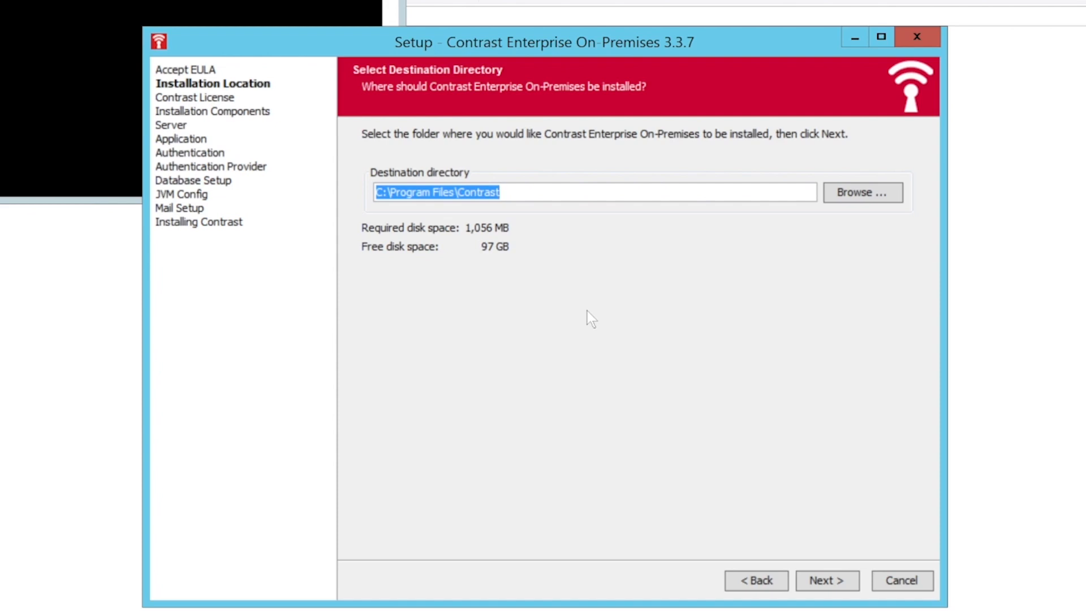
Keep C:\Program Files\Contrast and Full install, advancing to the Contrast License step.
left_click(810, 578)
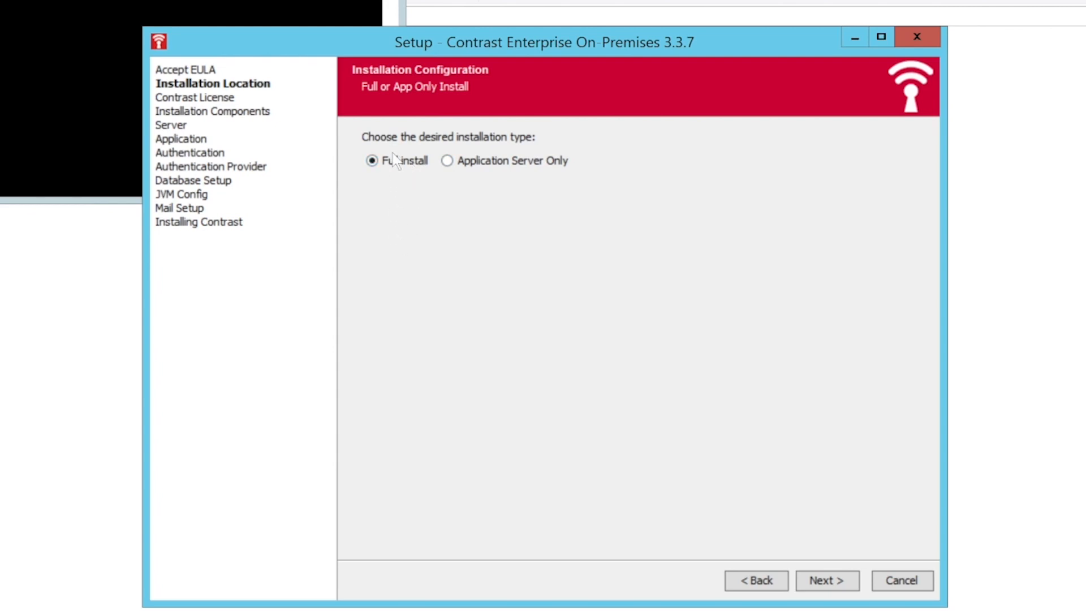
left_click(825, 580)
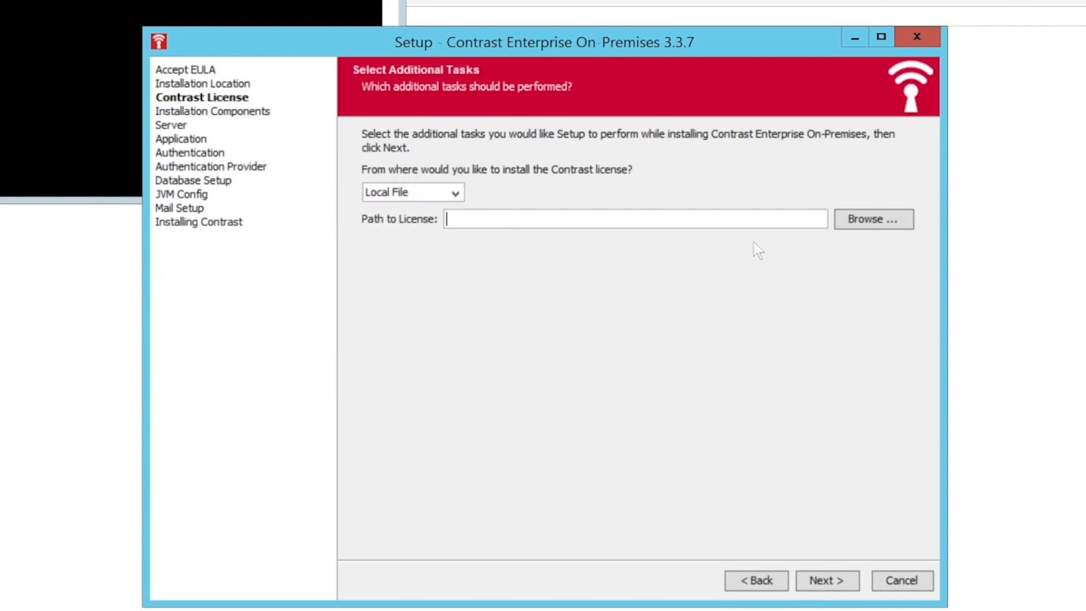
Browse to C:\Users\<user>\Downloads and select contrast-12-31-2020.lic.
left_click(862, 220)
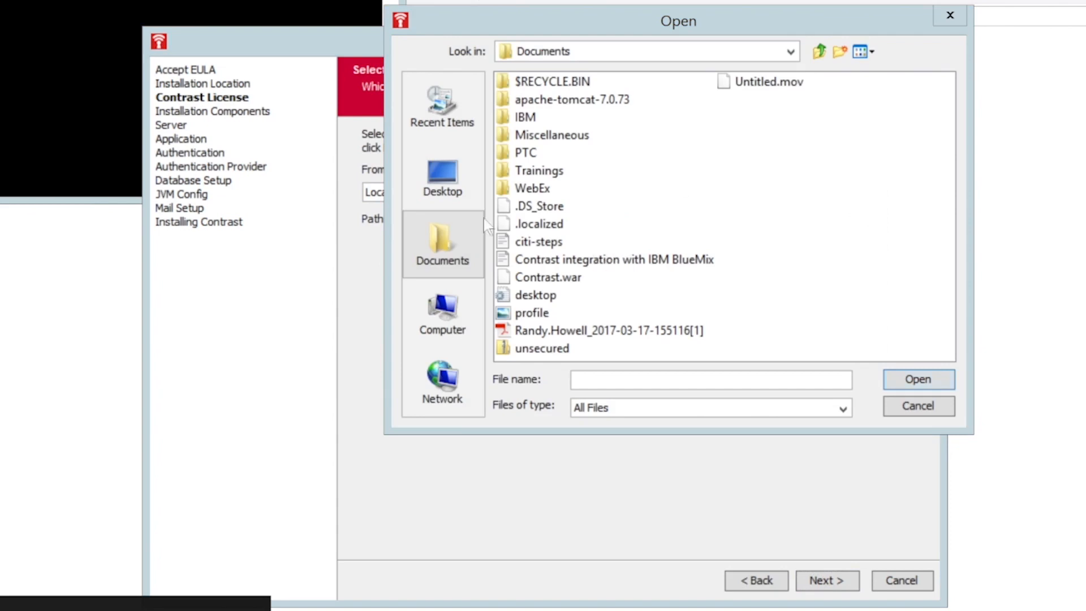
left_click(448, 316)
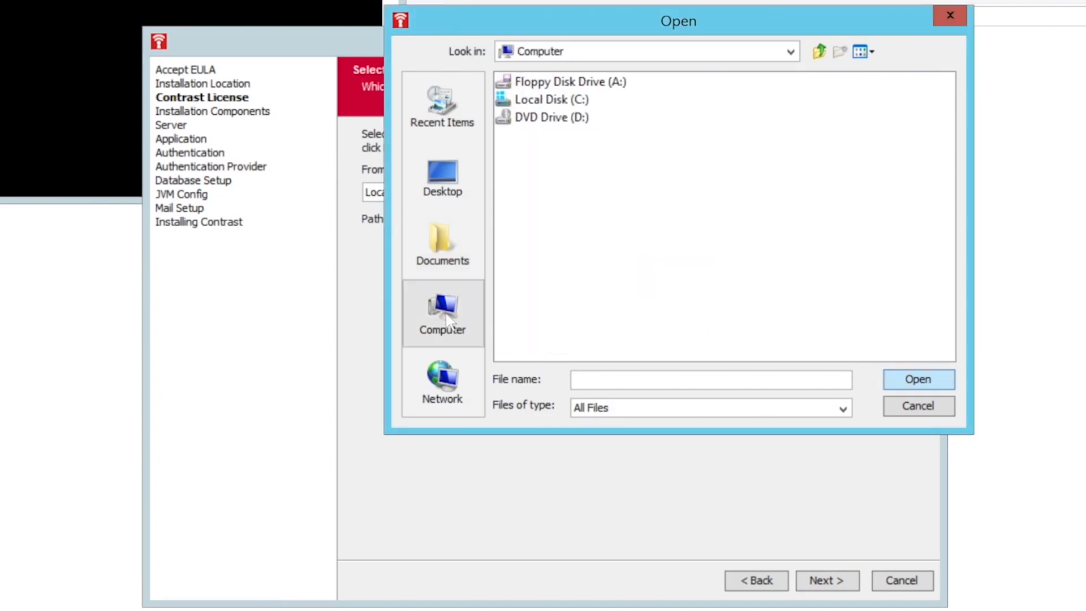
double_click(571, 101)
double_click(533, 189)
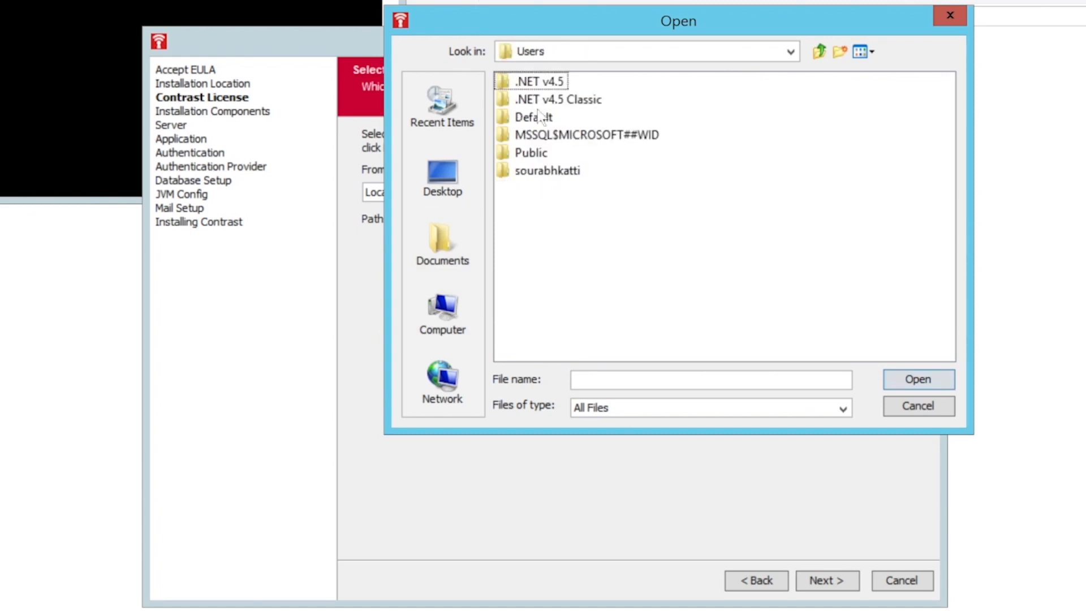
left_click(536, 172)
double_click(536, 171)
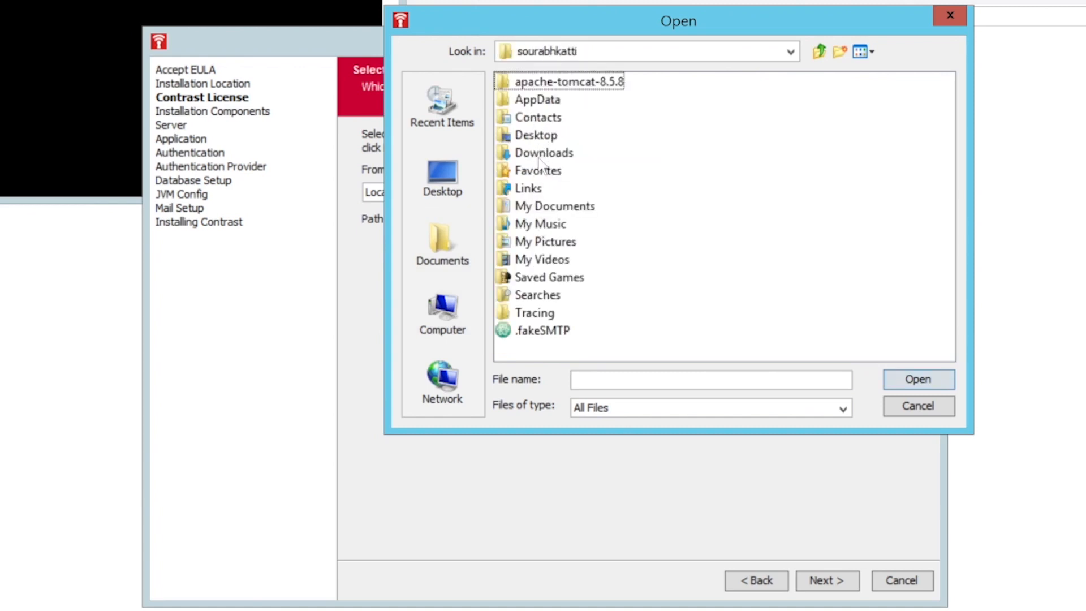
double_click(541, 151)
left_click(565, 100)
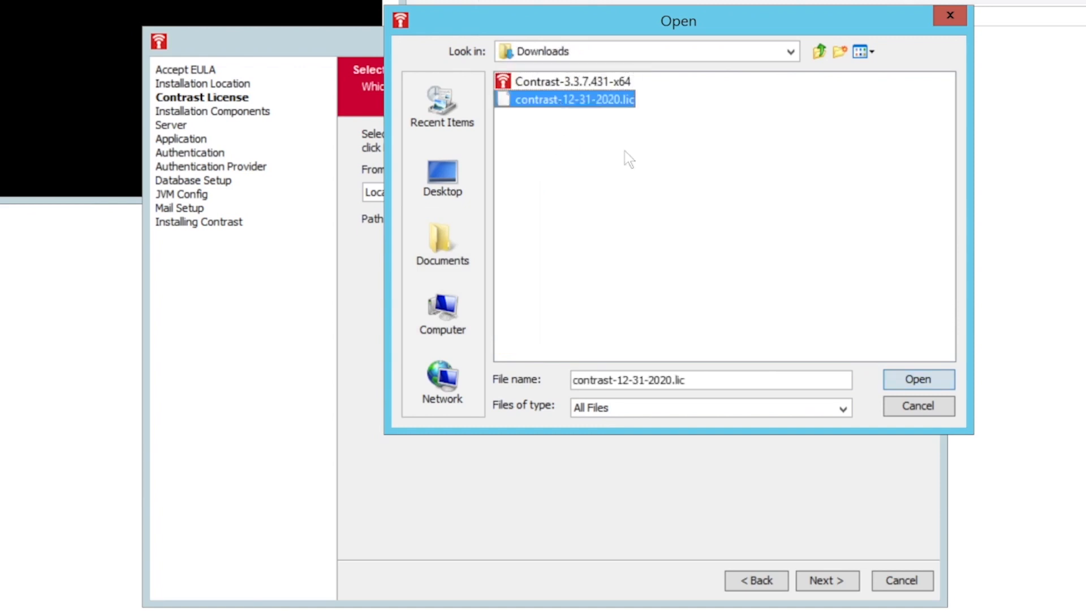
Load the license, validate it, and close its details summary.
left_click(930, 383)
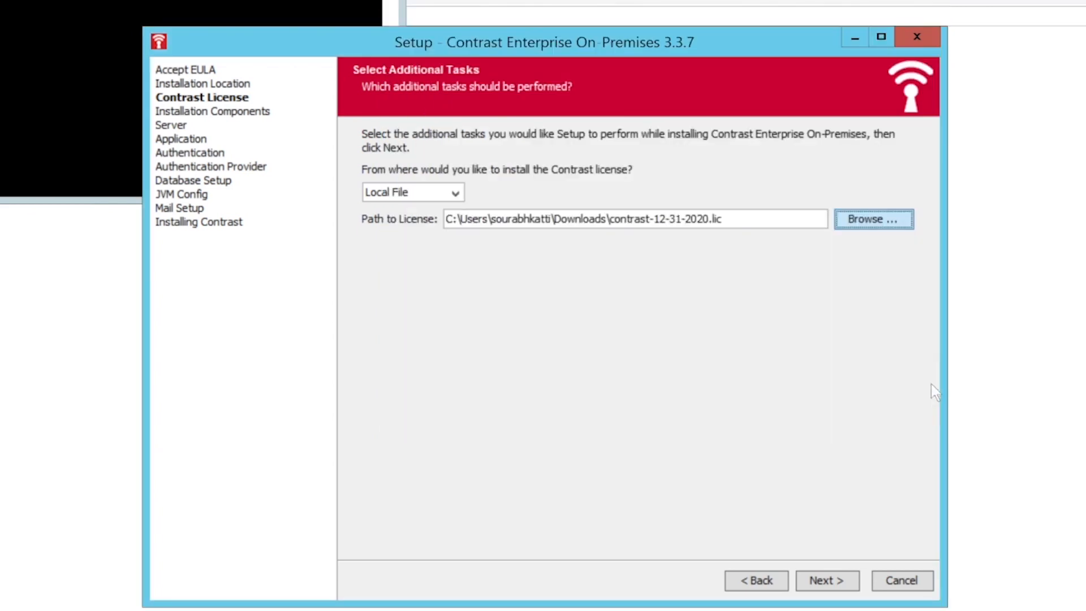
left_click(834, 579)
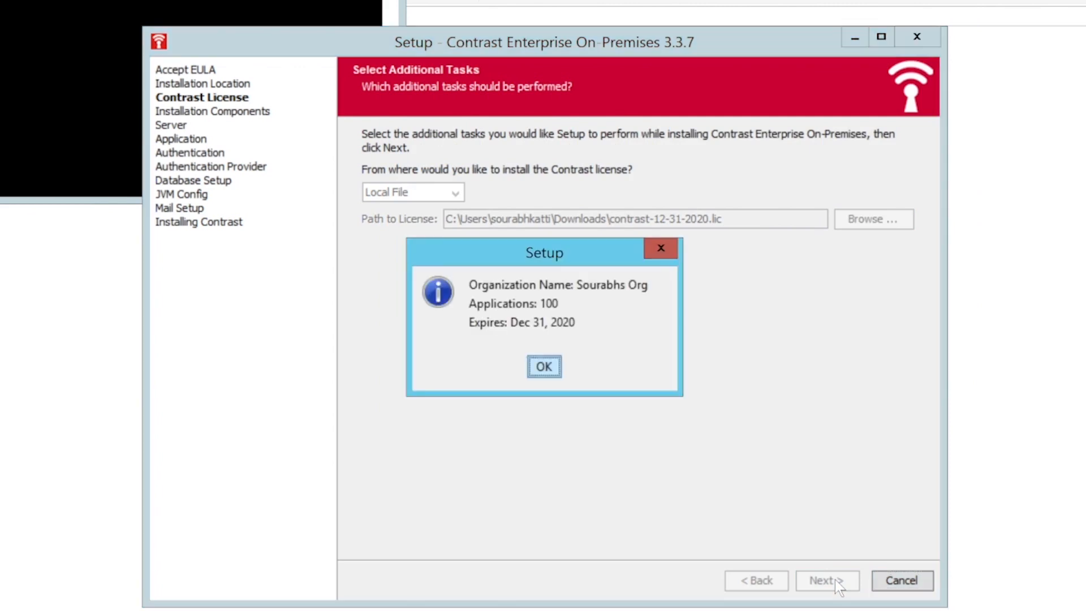
left_click(543, 372)
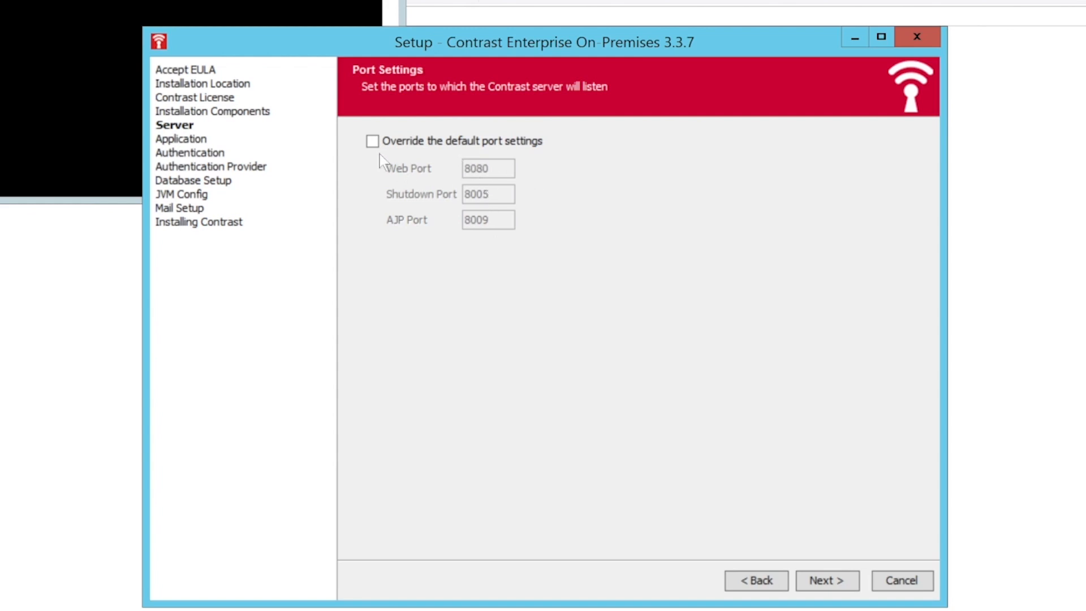
Keep ports 8080/8005/8009 and start-at-boot, advancing to Application Settings.
left_click(820, 580)
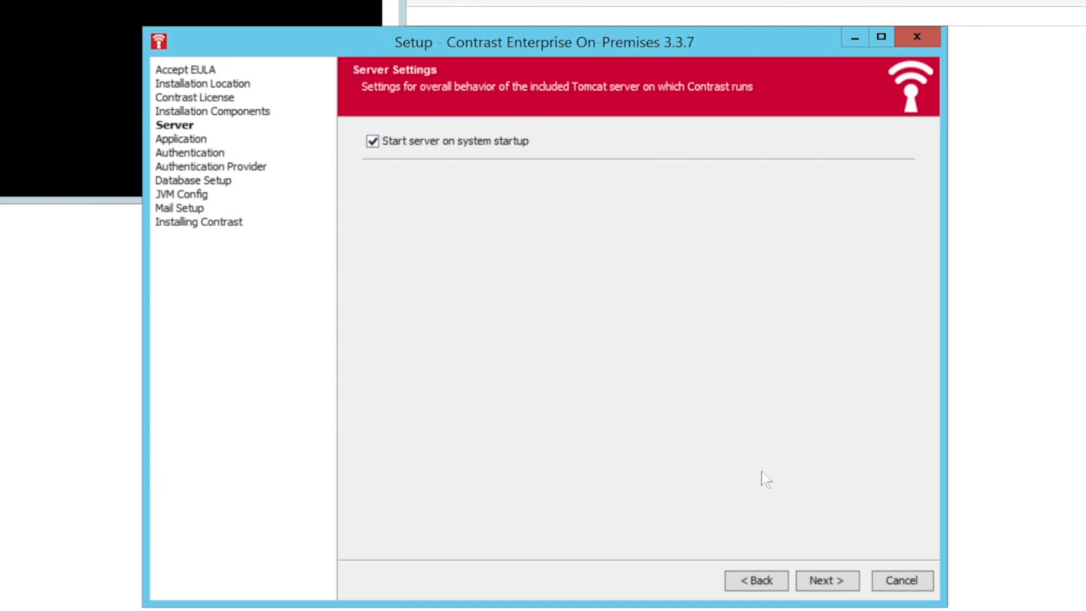
left_click(812, 584)
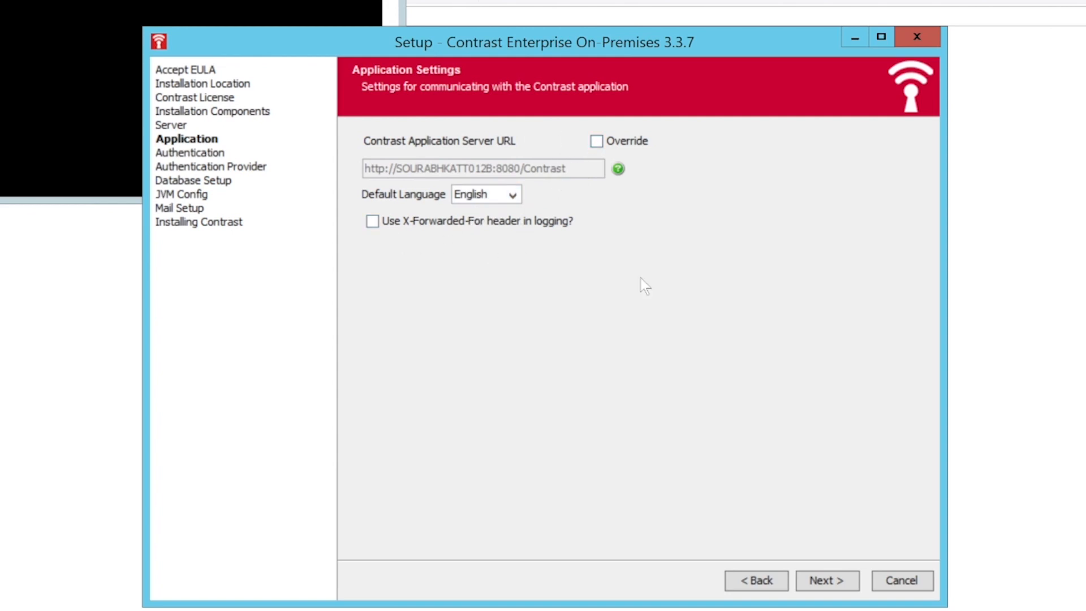
Keep the default port-8080 server URL and English, continuing to Database Settings.
left_click(826, 581)
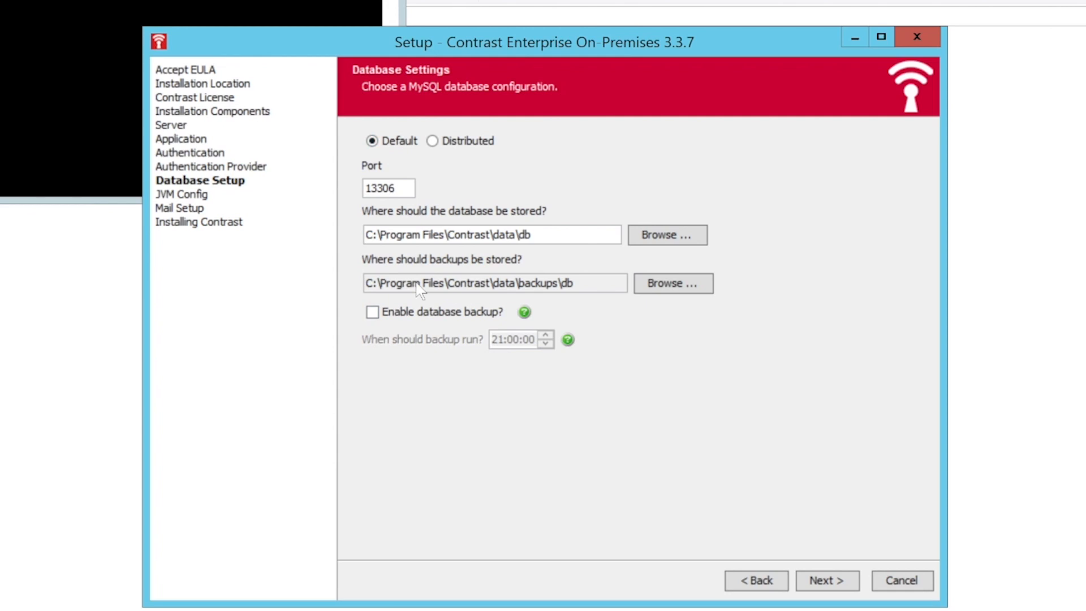
Keep Default MySQL on port 13306 and default JVM memory, reaching Mail Settings.
left_click(467, 142)
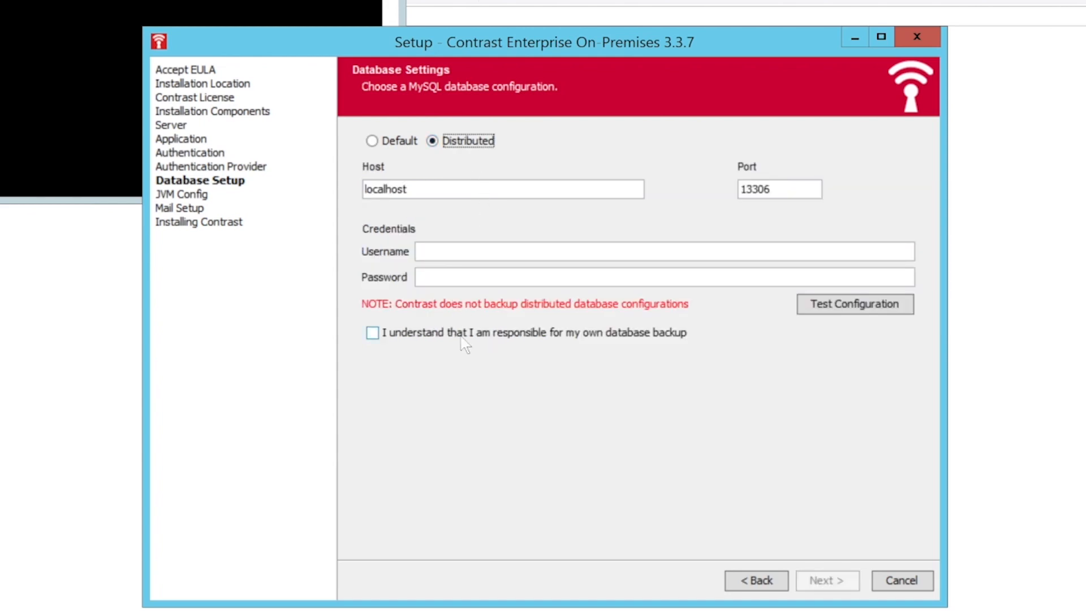
left_click(399, 141)
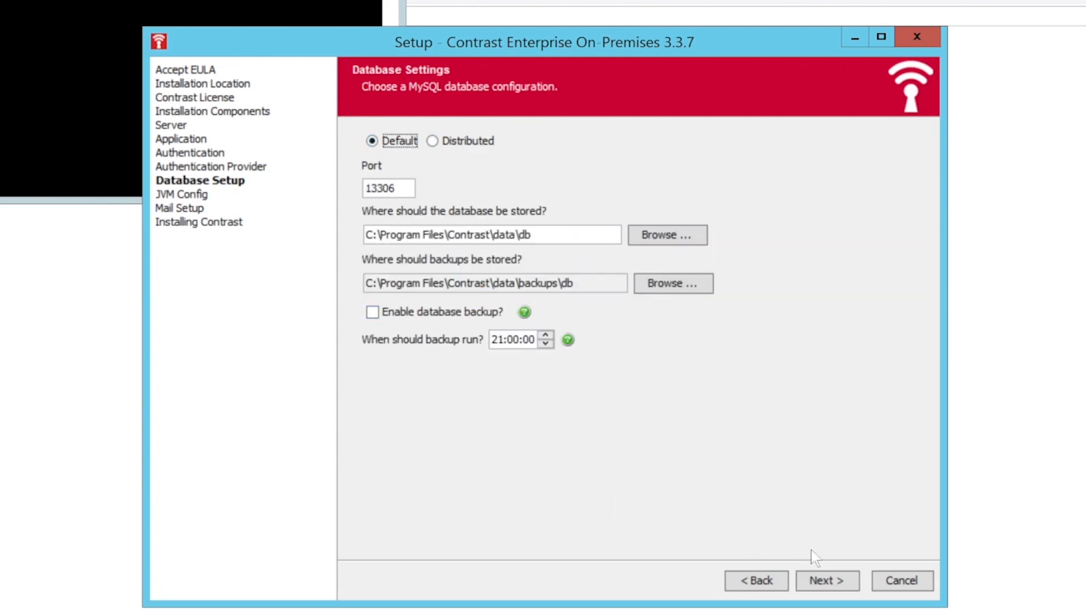
left_click(831, 580)
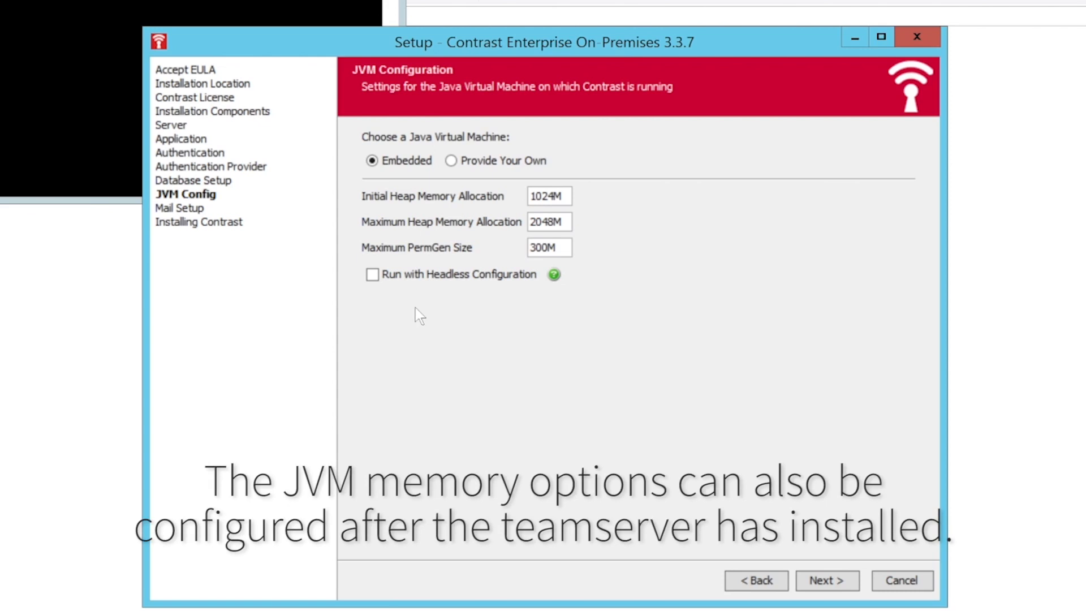
left_click(824, 582)
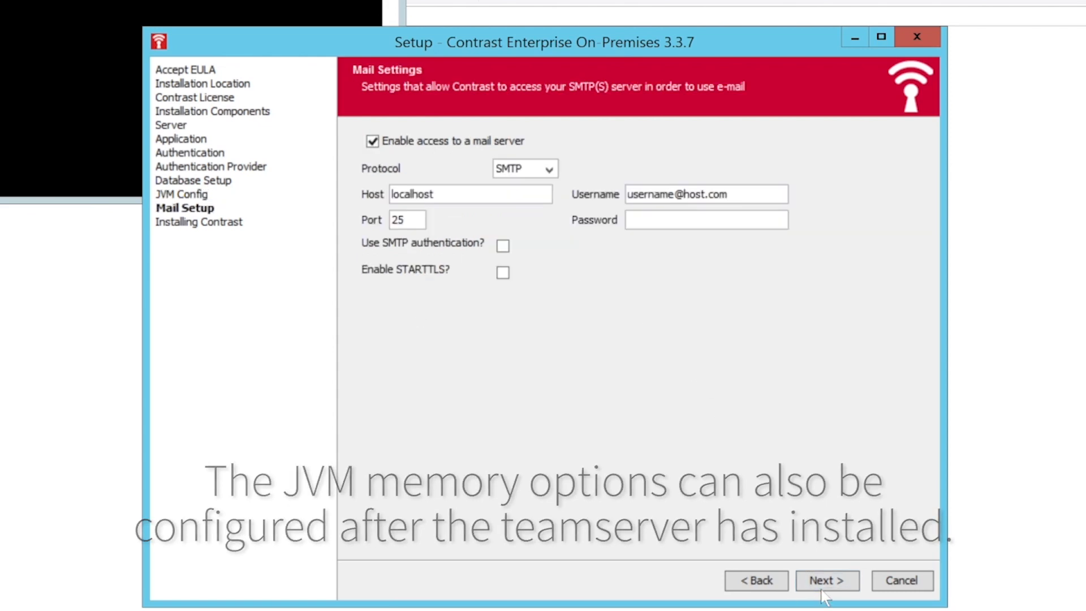
Disable 'Enable access to a mail server' and advance to the Start Menu folder step.
left_click(443, 141)
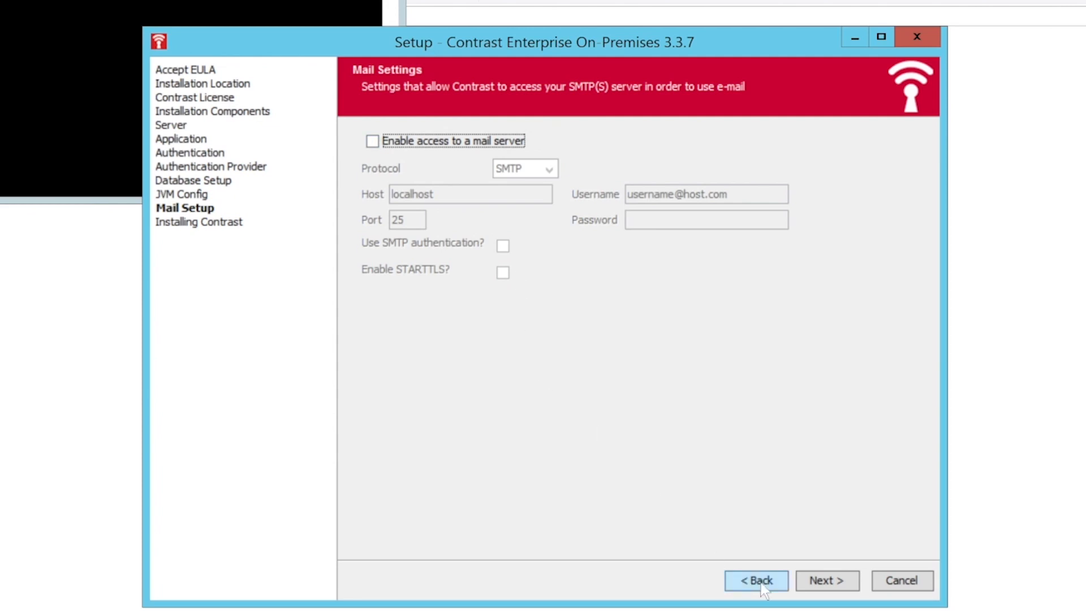
left_click(822, 582)
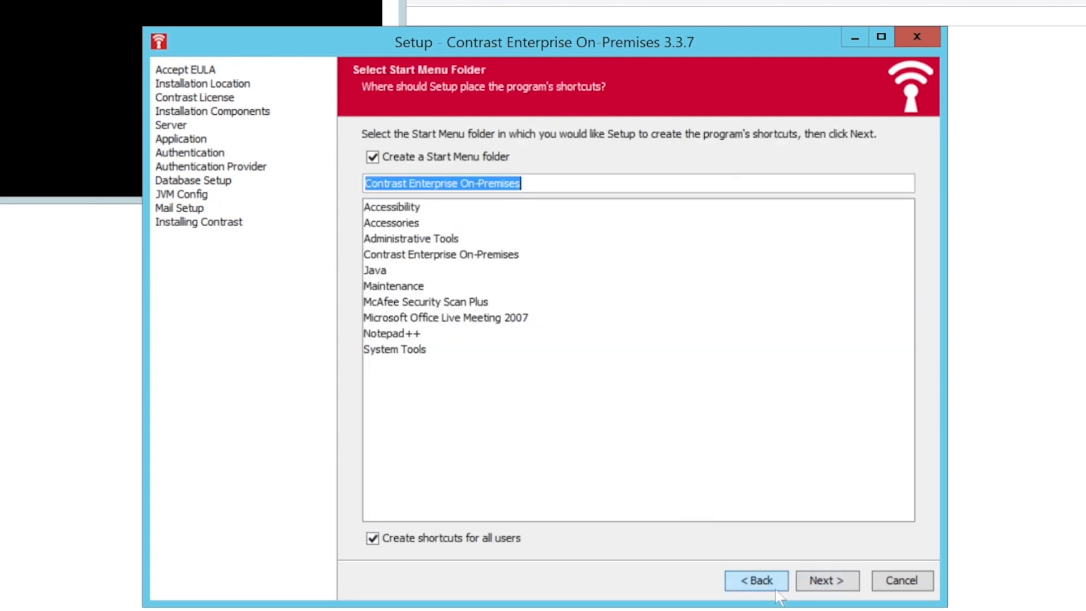
Begin installing Contrast with the default Start Menu folder, letting it start on Tomcat.
left_click(835, 591)
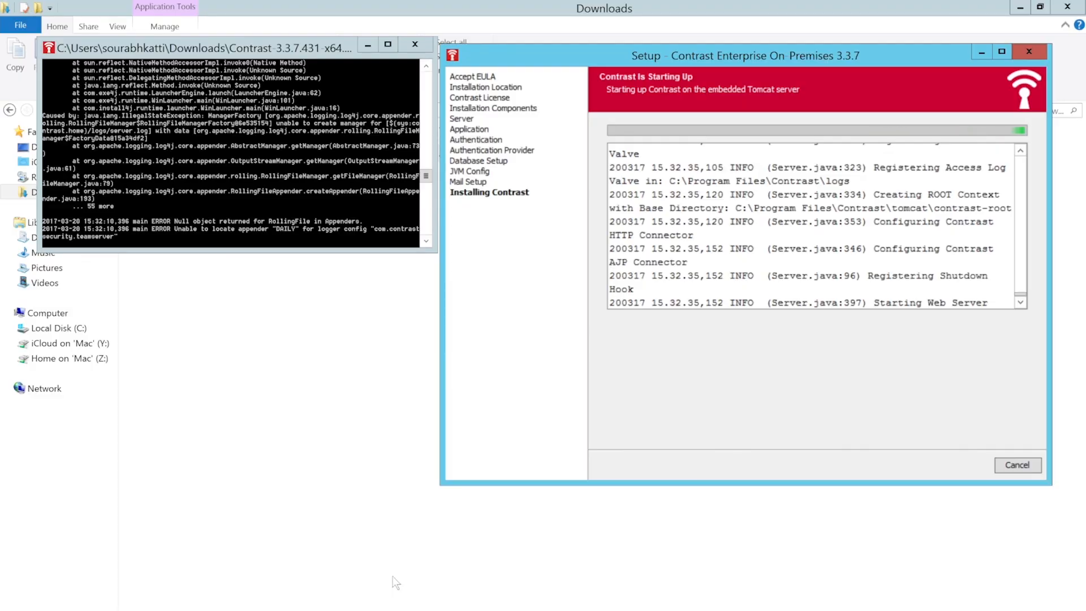
Verify in Services that Contrast Server is Running with Automatic startup, then return to Downloads.
key("super")
type("services")
key("Return")
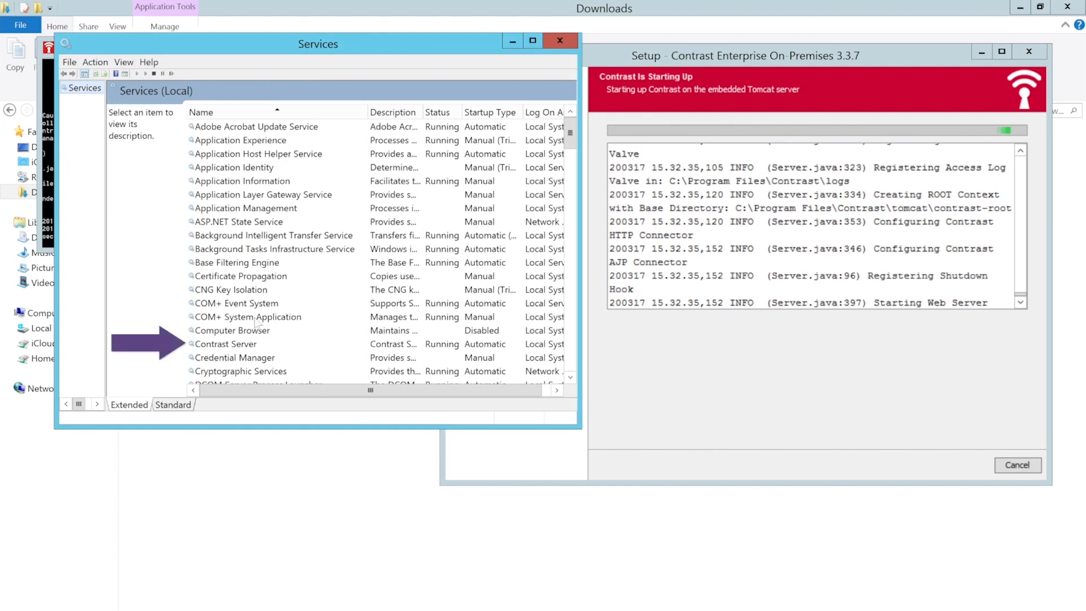
left_click(241, 344)
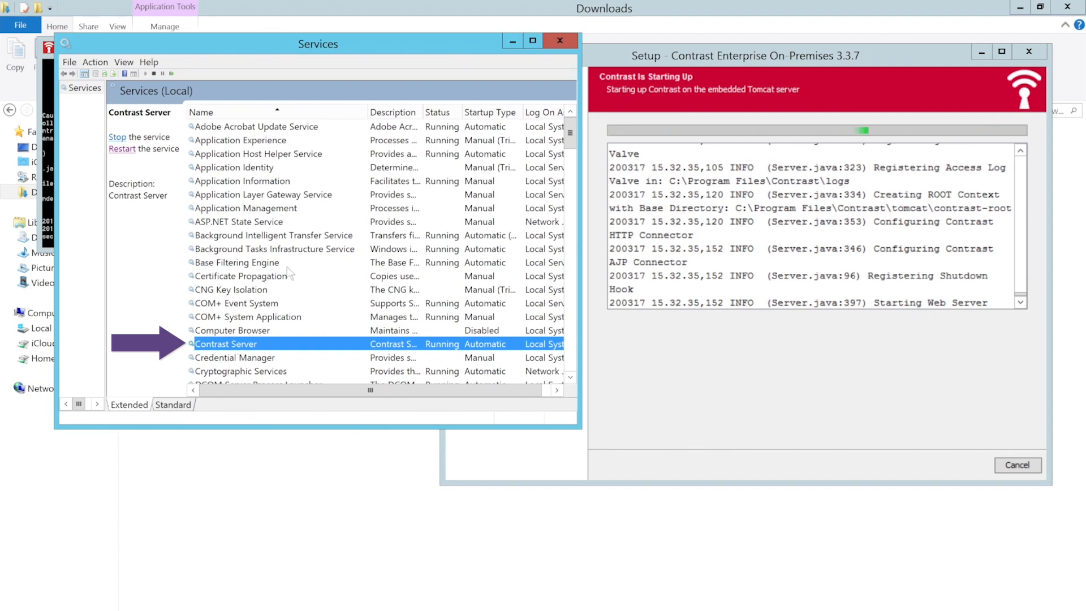
left_click(559, 39)
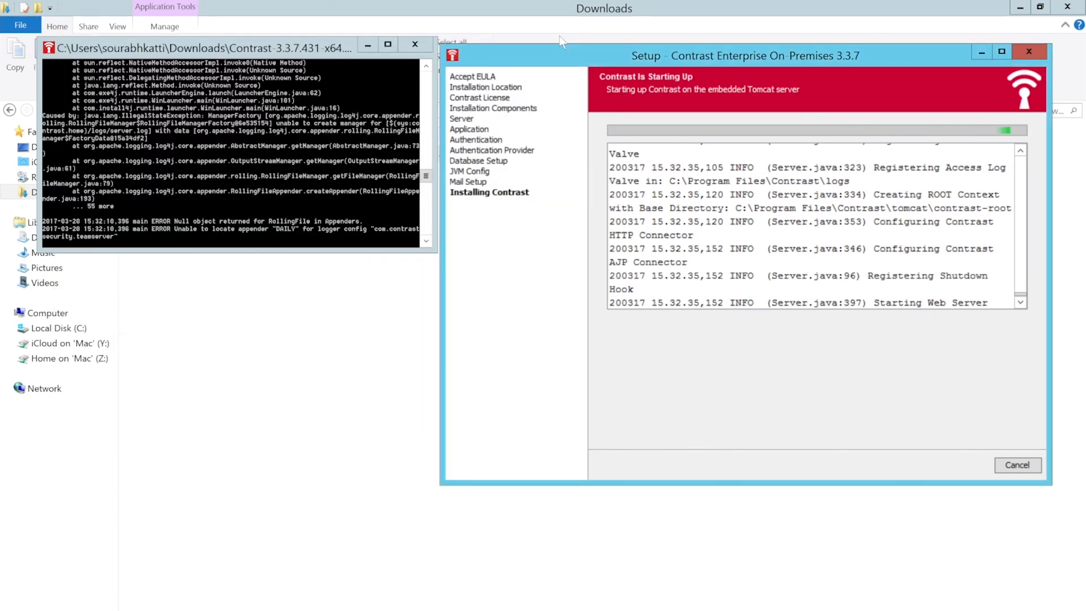
left_click(410, 317)
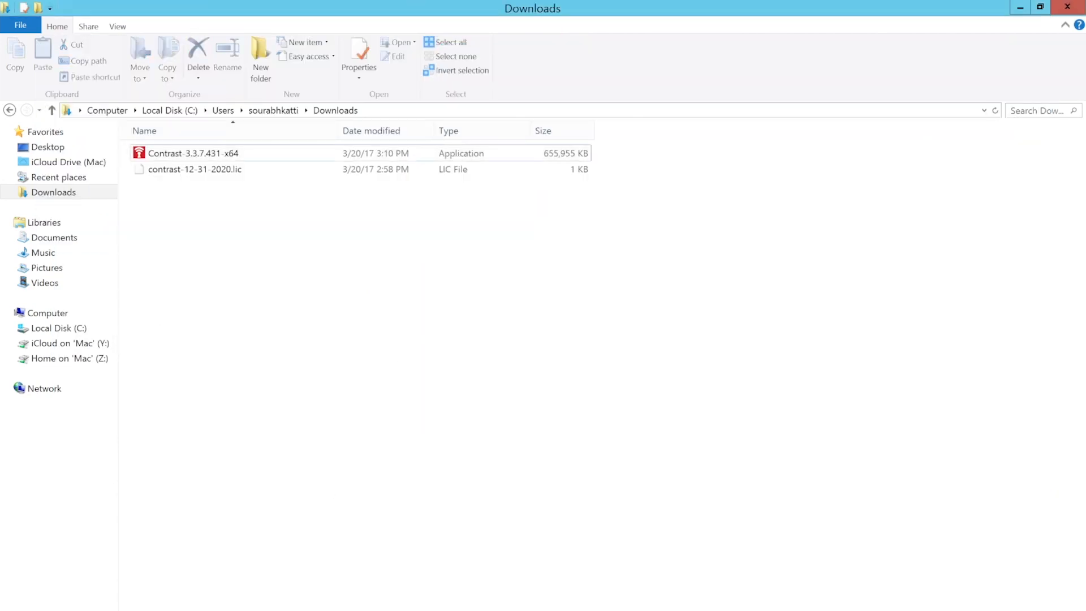
Browse to C:\Program Files\Contrast to view the installed bin, data, logs and tomcat folders.
mouse_move(200, 609)
left_click(281, 568)
left_click(330, 424)
left_click(170, 111)
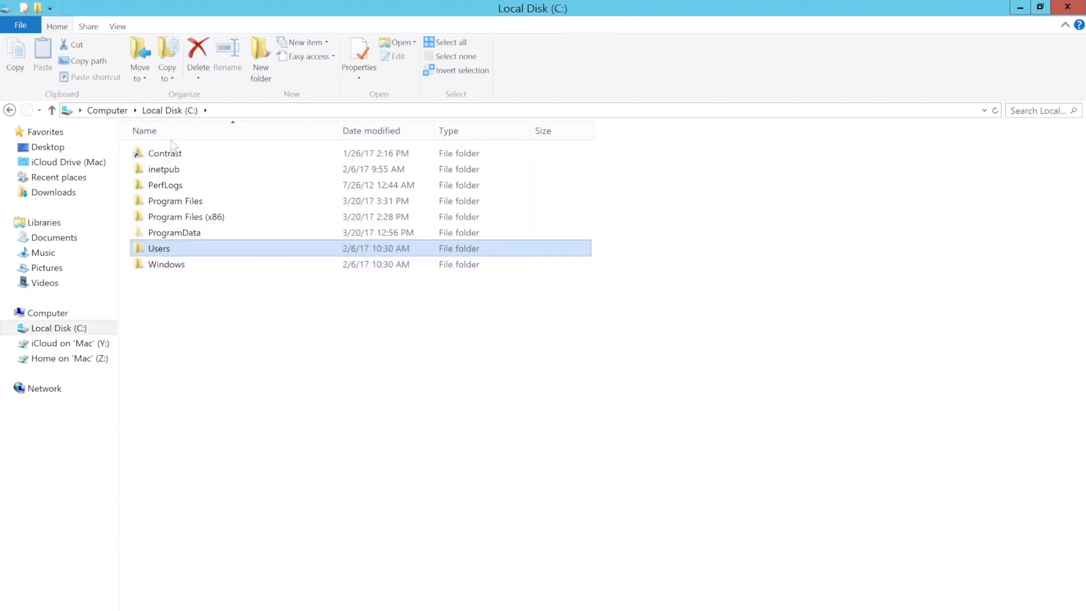
double_click(180, 199)
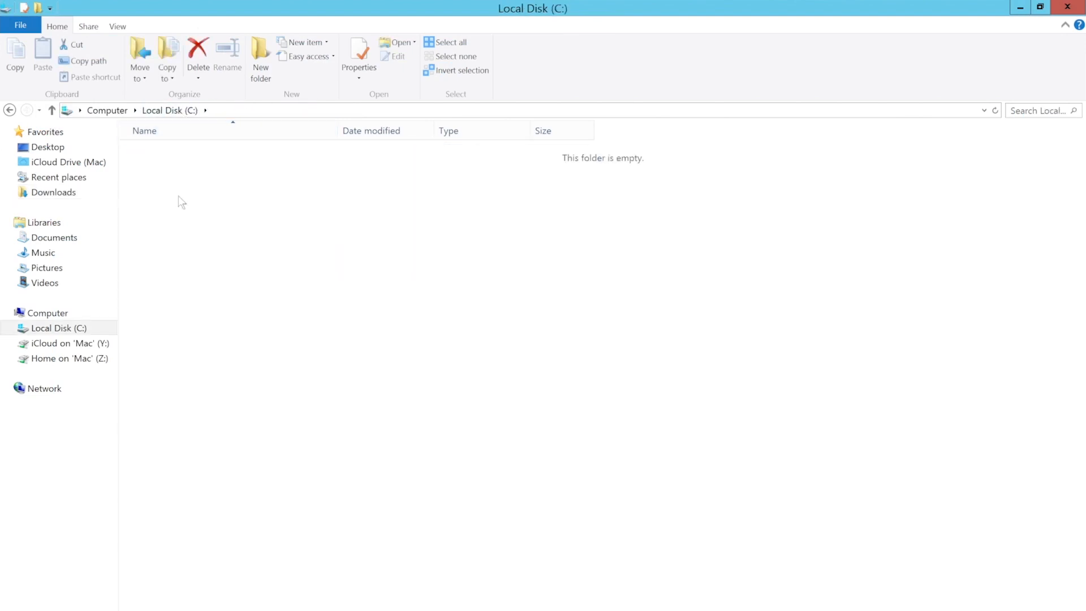
double_click(176, 169)
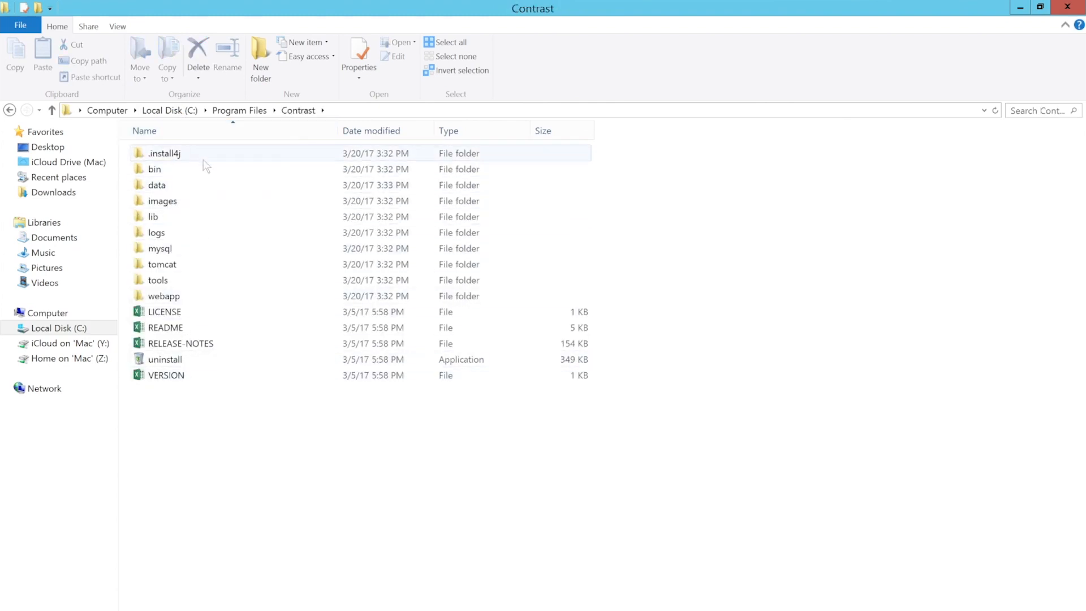
left_click(299, 565)
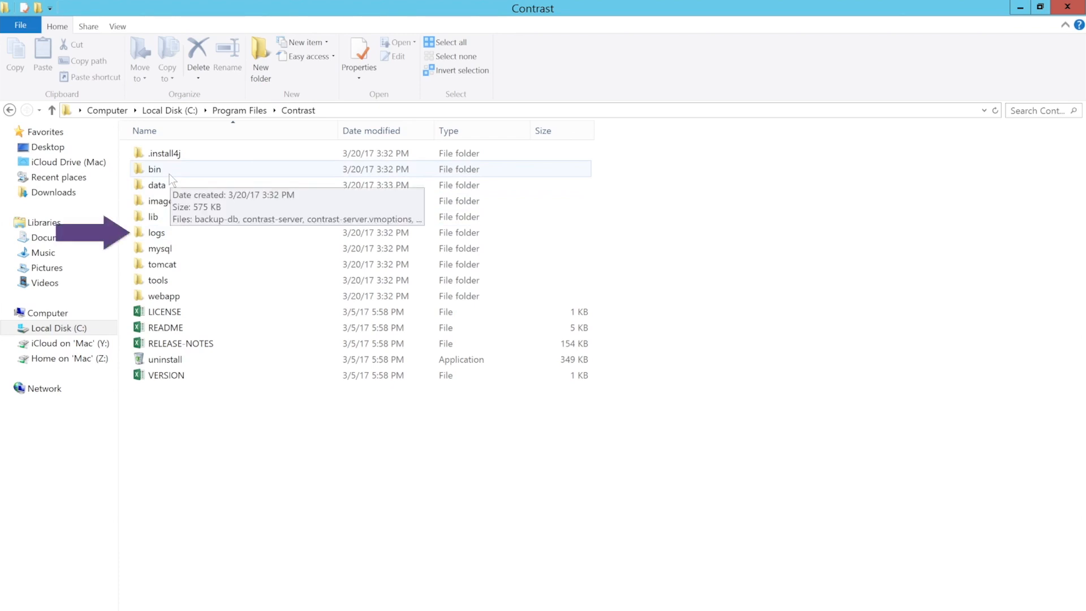
Open the server log from the logs folder in a maximized Notepad and scroll through the startup entries.
double_click(181, 234)
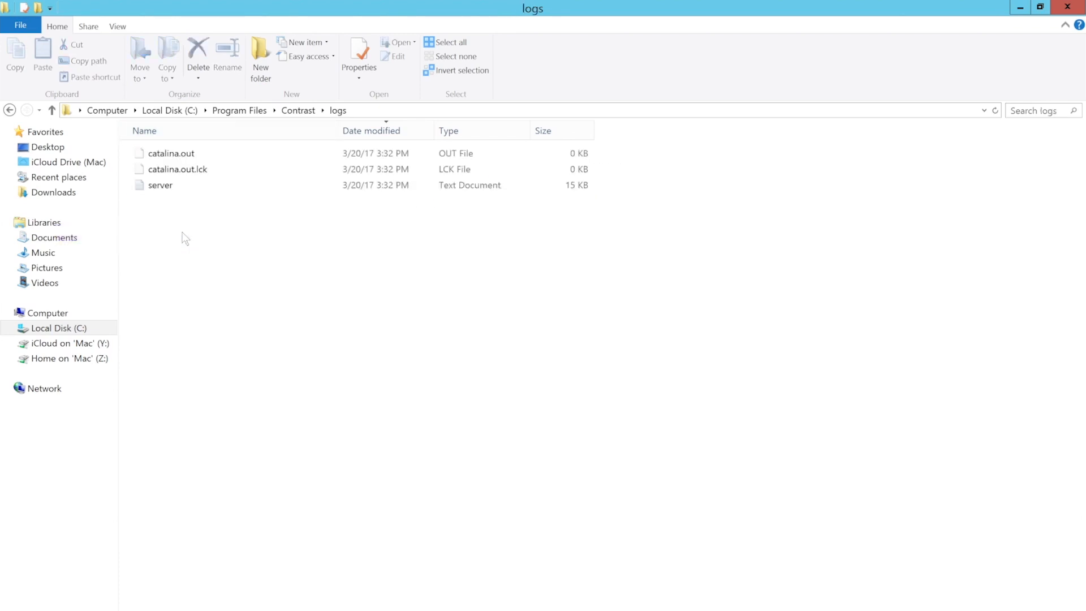
double_click(172, 185)
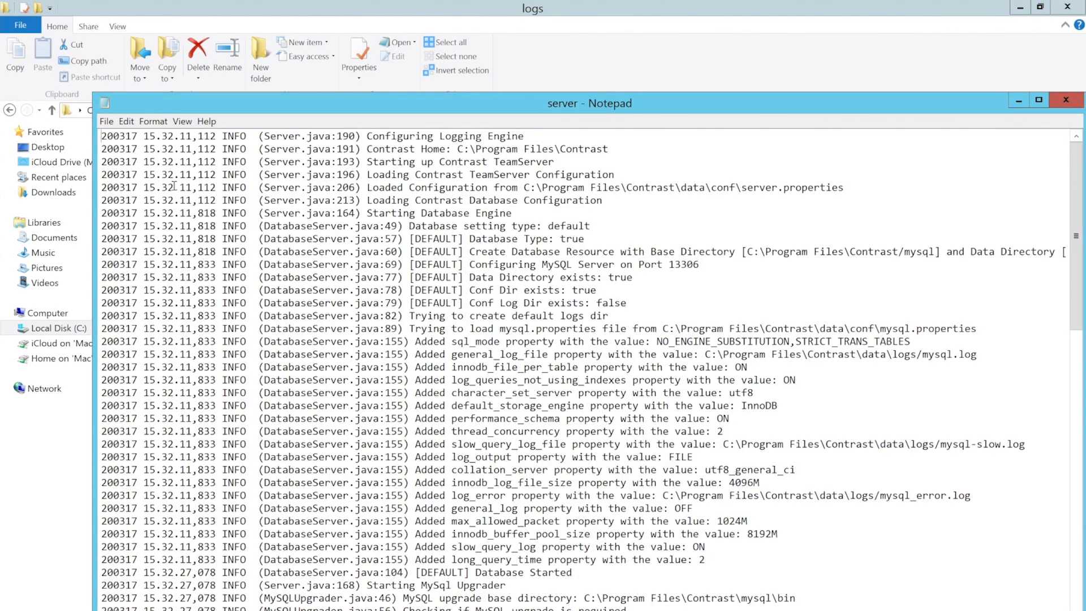
double_click(530, 106)
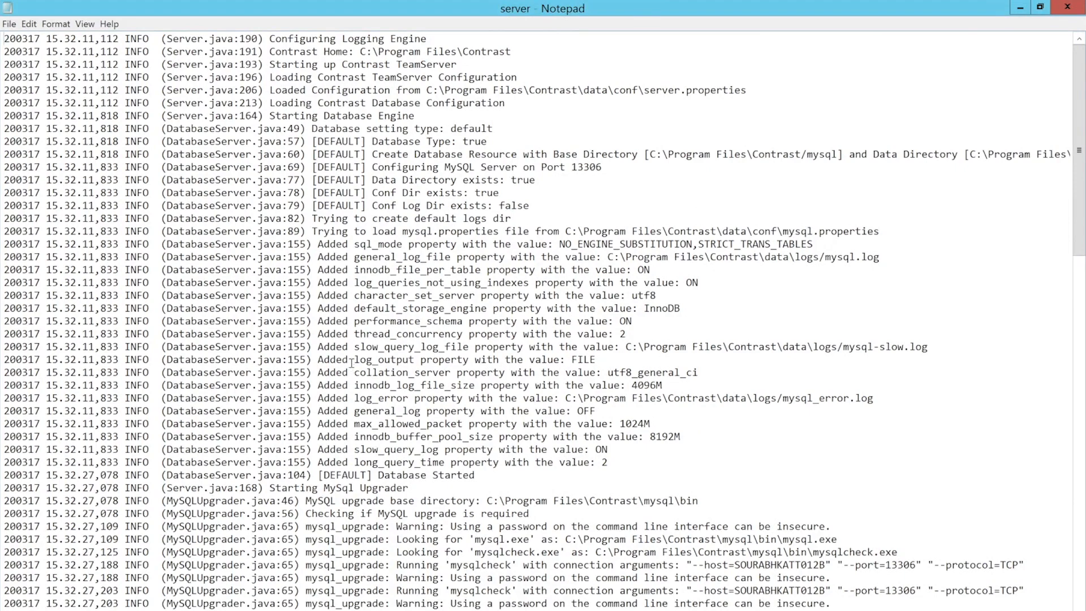
scroll(351, 363, "down", 14)
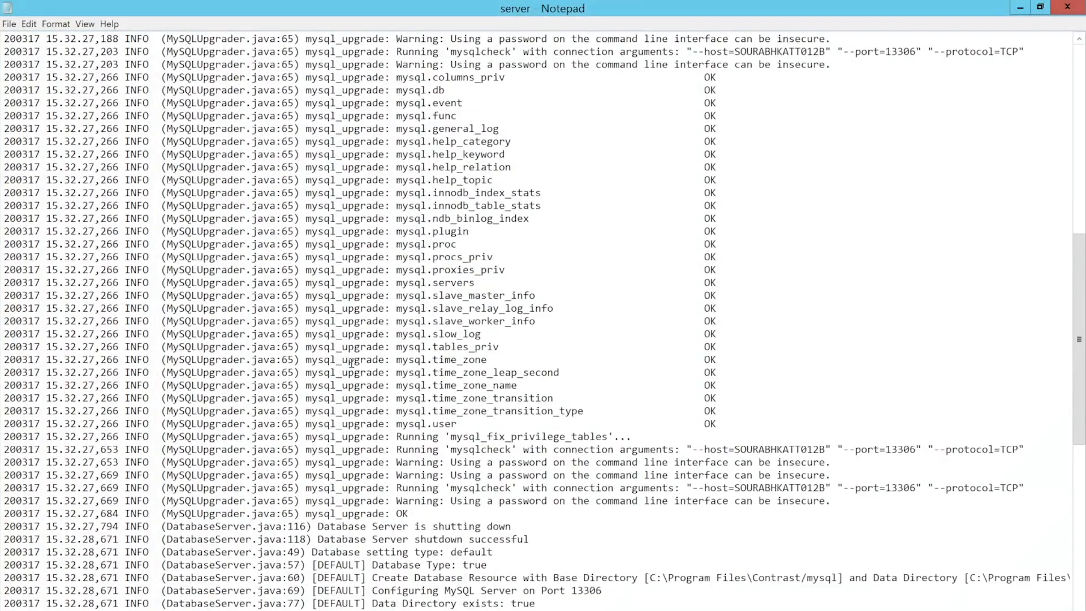
scroll(351, 362, "down", 1)
scroll(351, 363, "down", 3)
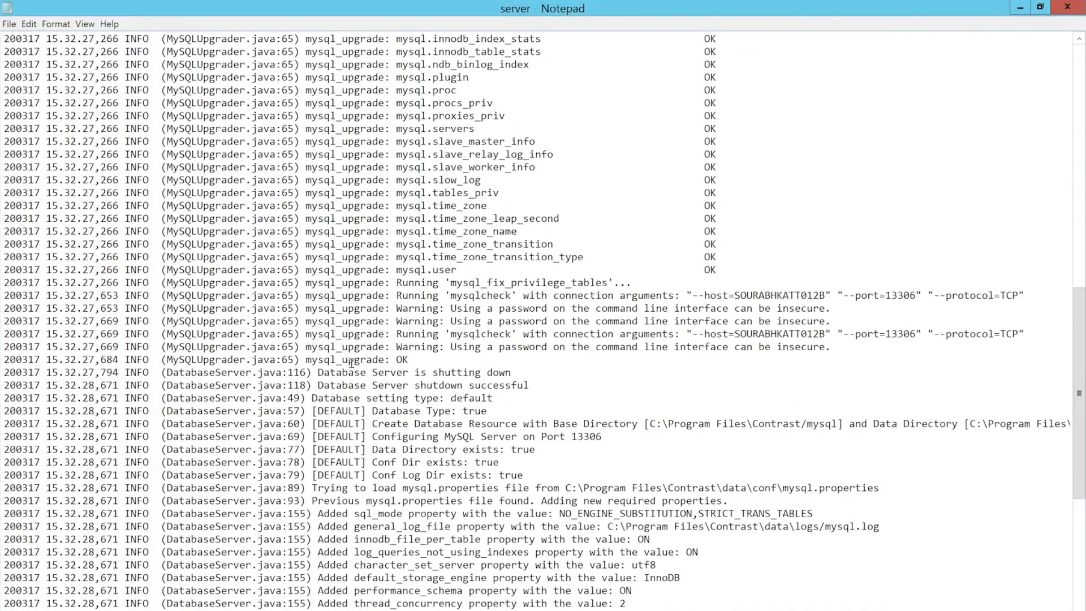
scroll(351, 362, "down", 9)
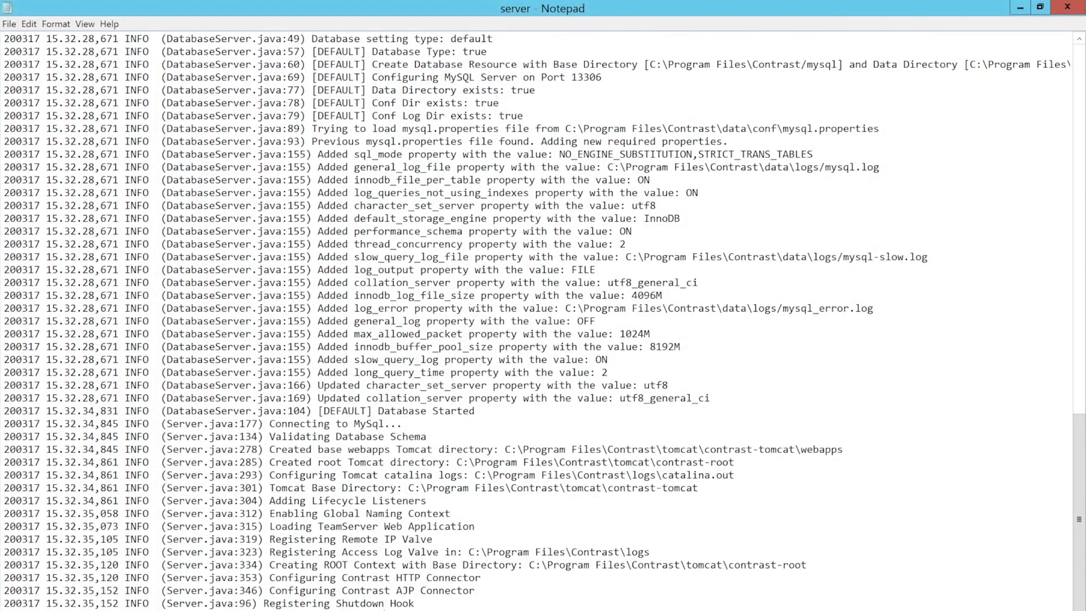
Highlight part of a log line, then close the log and return to the Contrast folder.
left_click_drag(385, 610, 27, 610)
left_click(275, 476)
left_click(1066, 7)
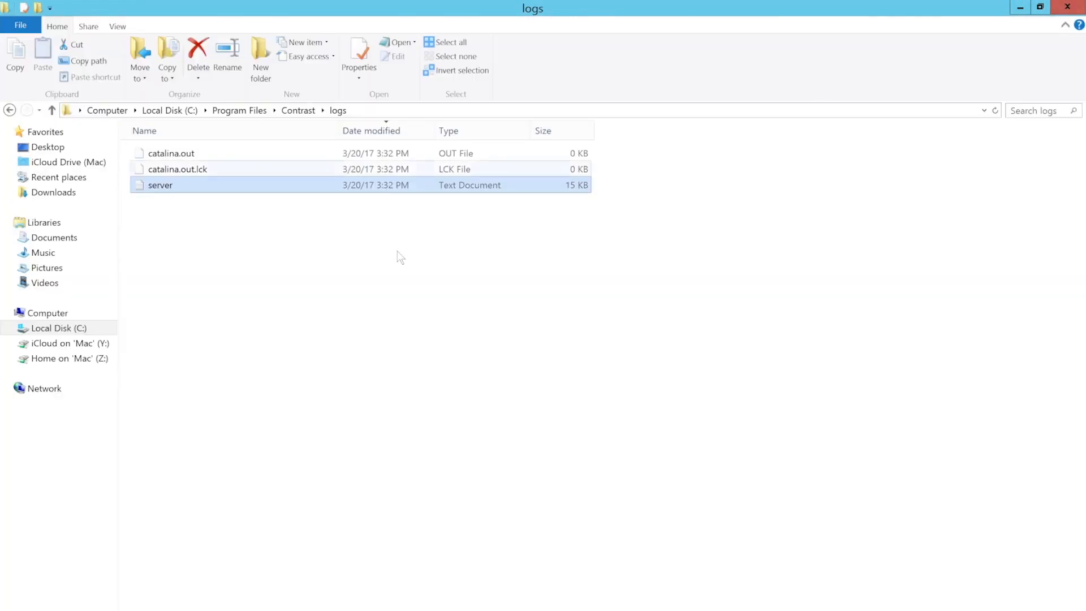
left_click(228, 298)
key("BackSpace")
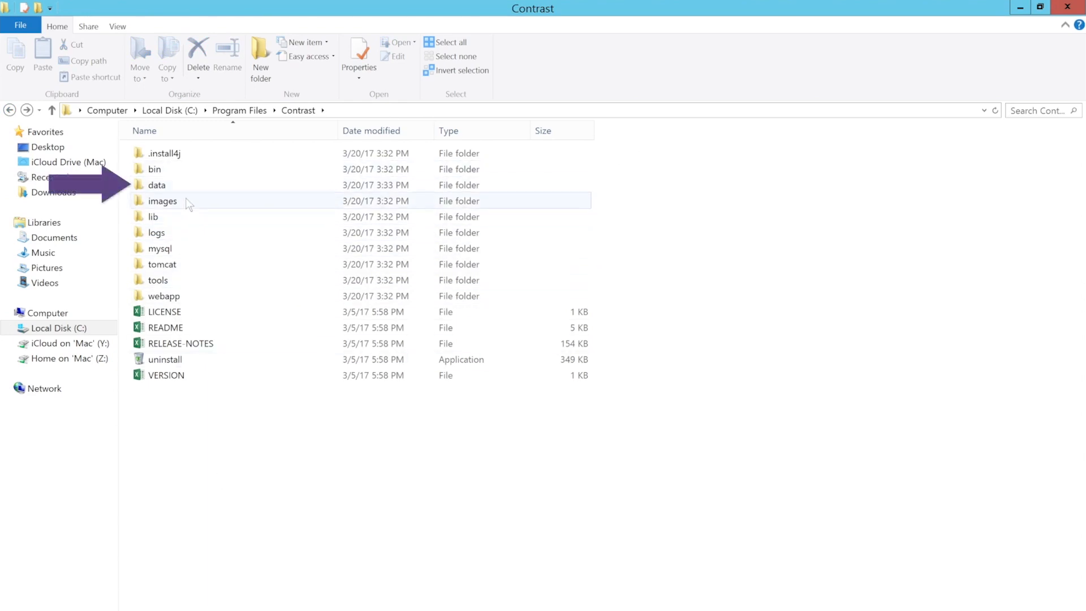
Open Contrast\data\logs to see the audit and mysql logs, then bring the finished setup wizard forward.
double_click(188, 183)
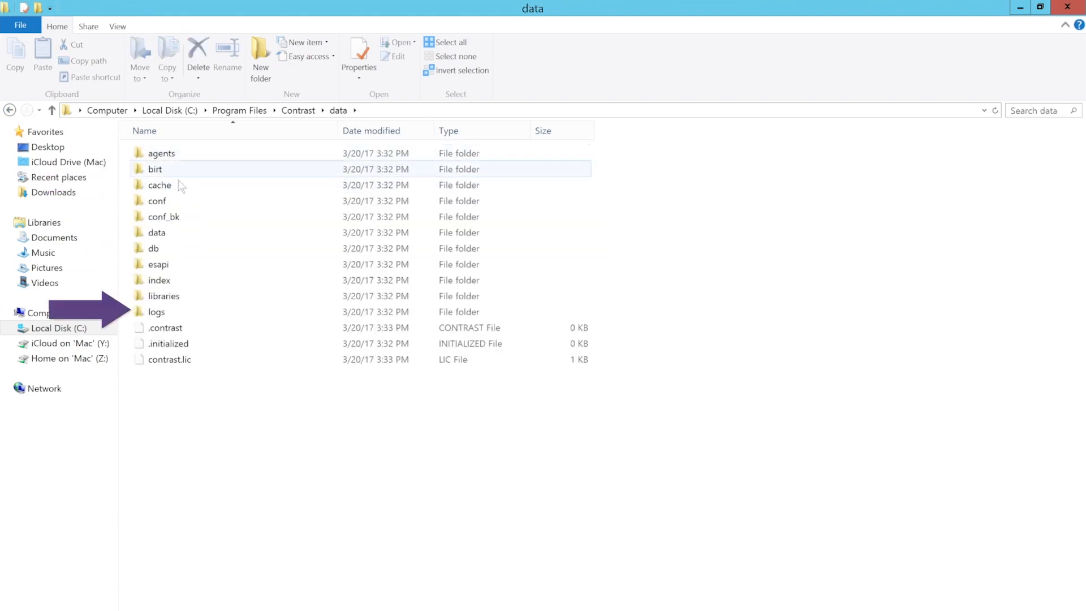
double_click(161, 311)
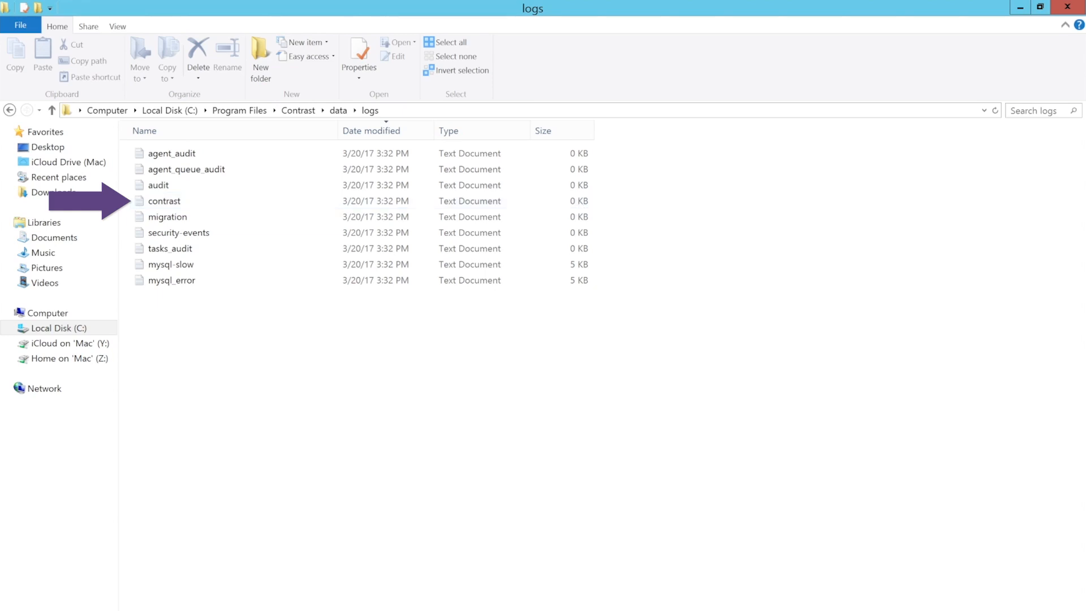
left_click(291, 566)
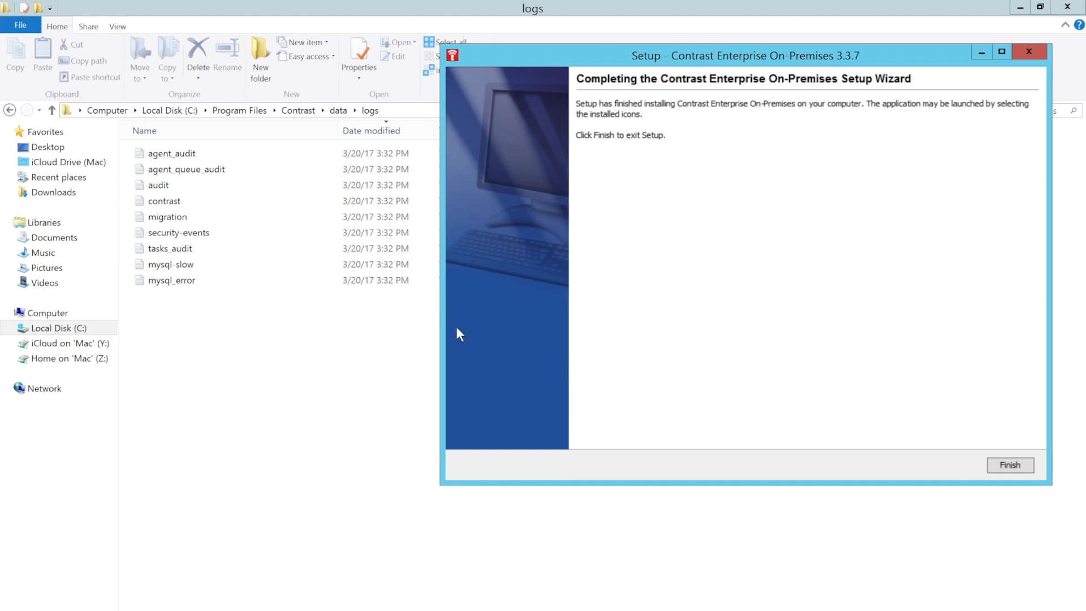
Finish the setup wizard and return to the Contrast Hub page in Chrome.
left_click(999, 463)
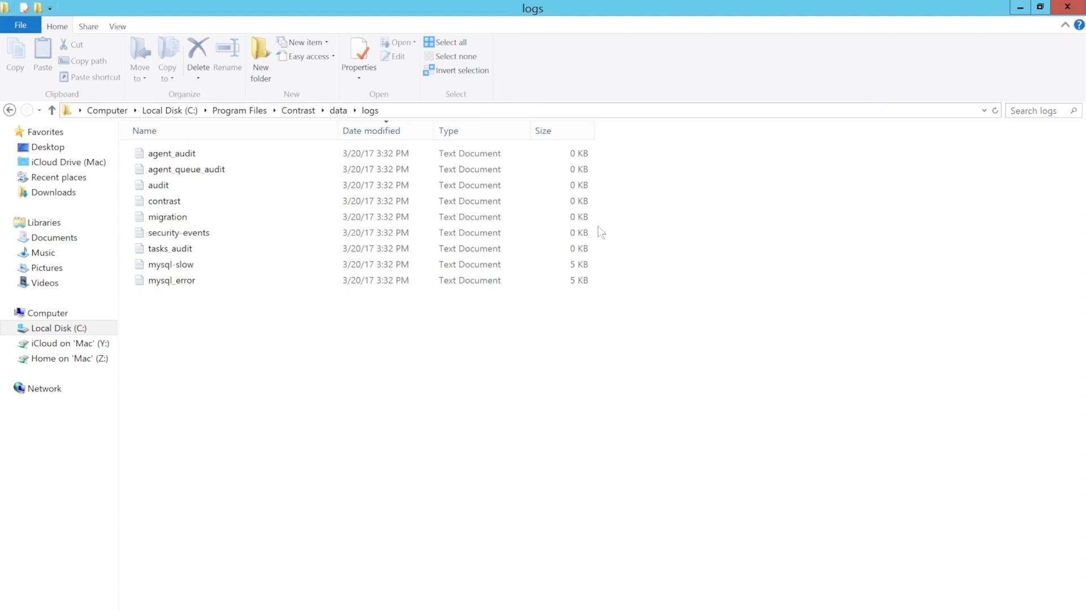
left_click(1055, 8)
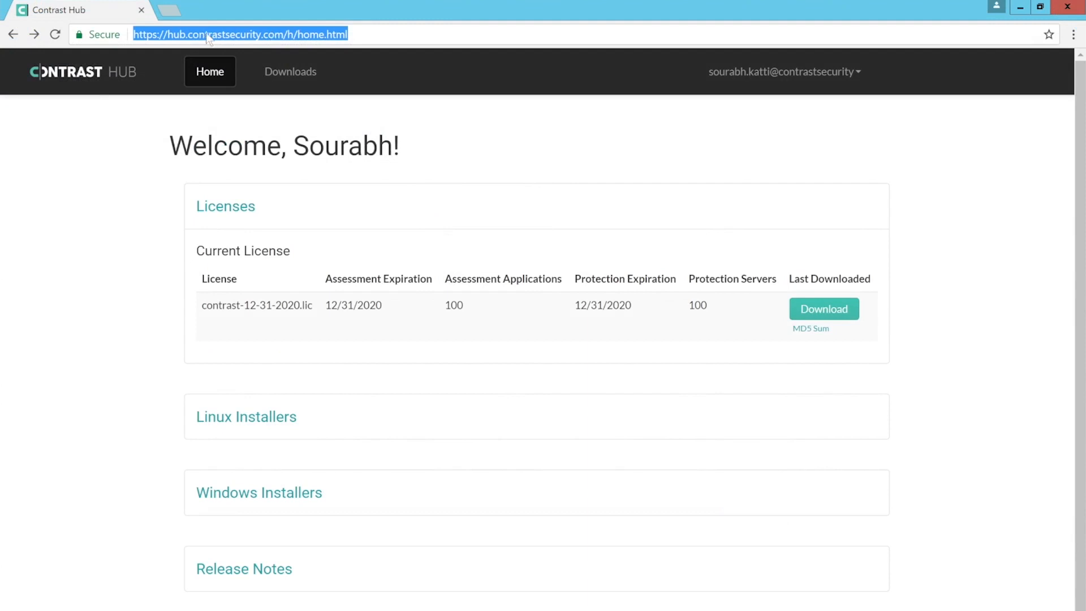
Load localhost:8080 in a new Chrome tab to reach the Contrast sign-in page.
left_click(169, 10)
type("localhost:8080")
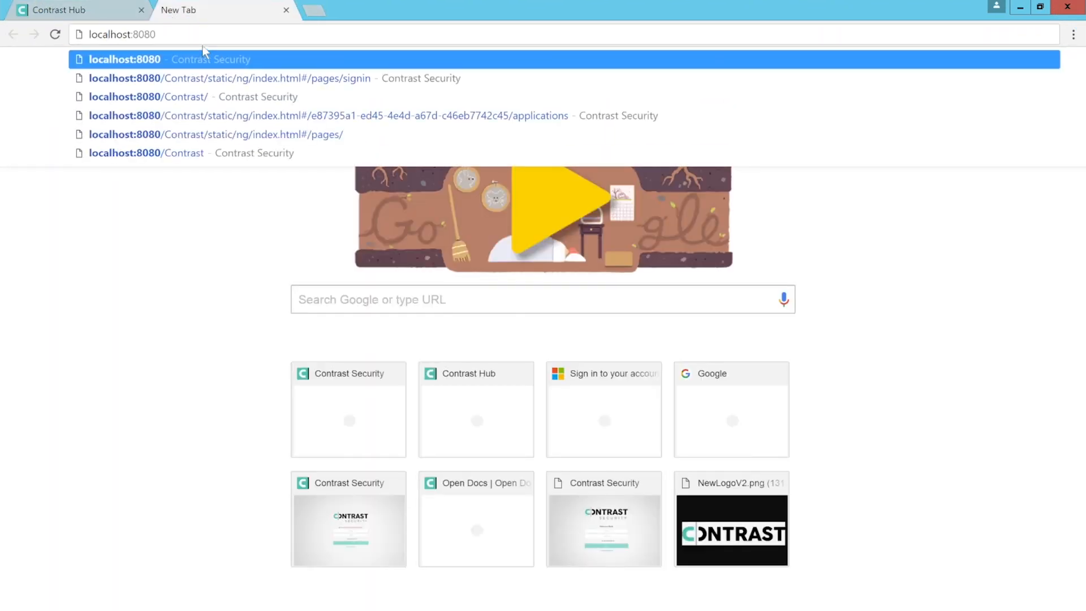
key("Return")
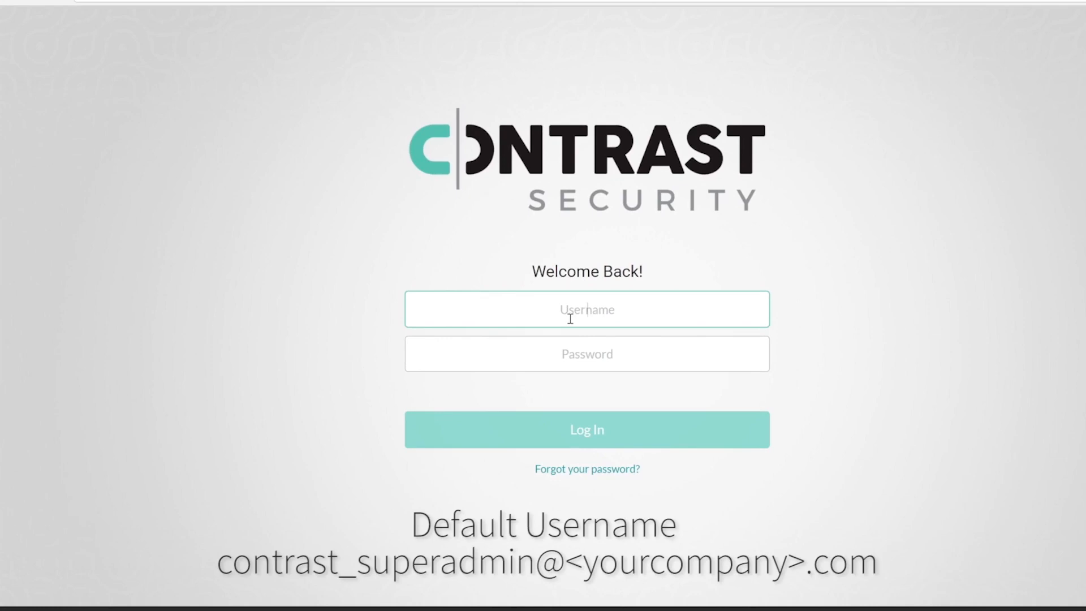
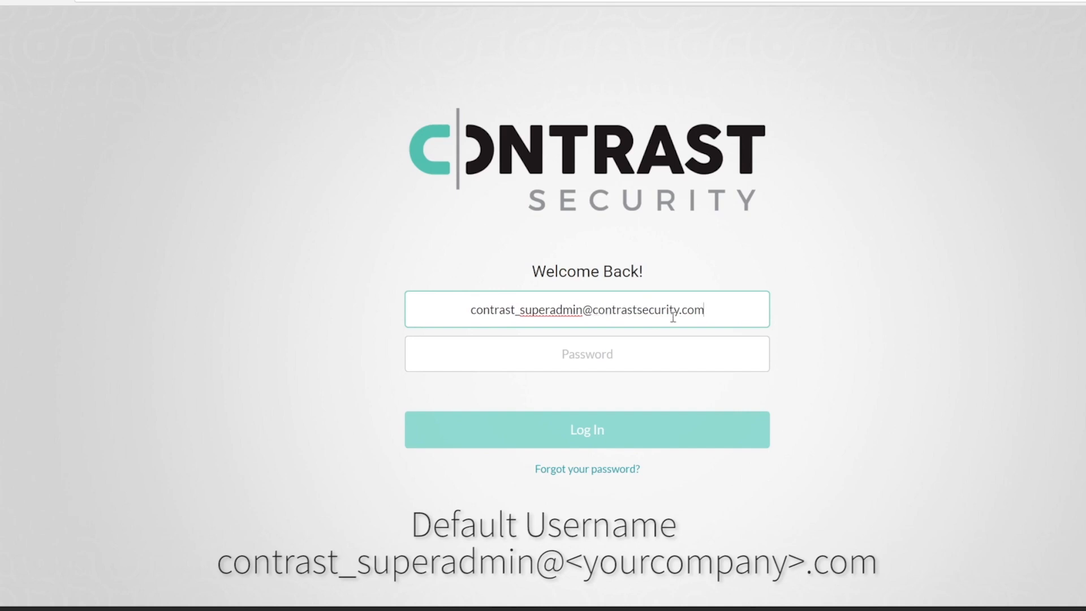
Log in with the default superadmin e-mail and password to reach the TeamServer dashboard.
left_click(690, 350)
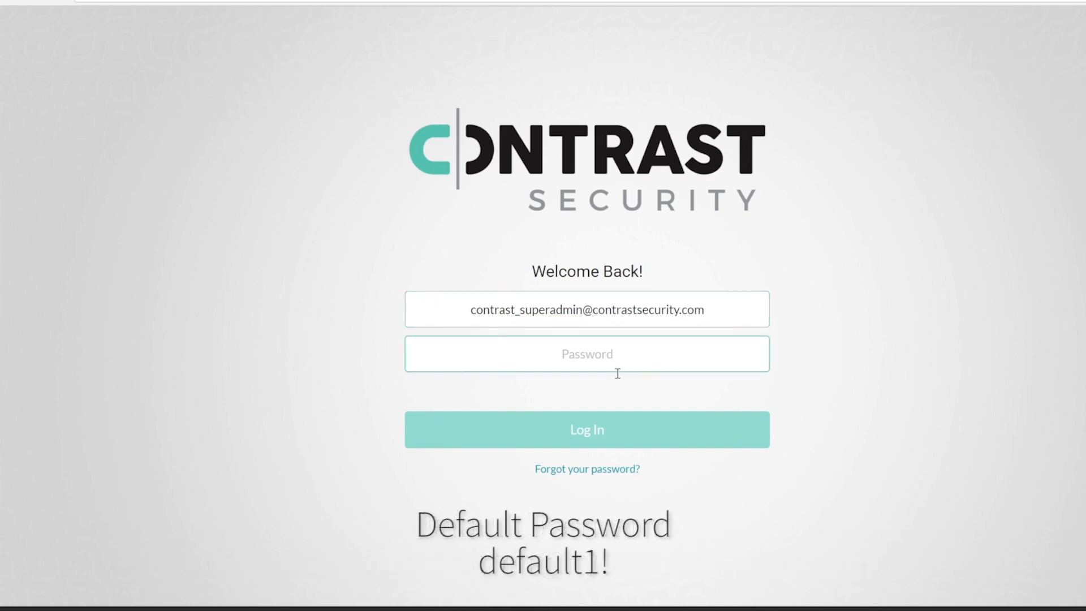
type("default1!")
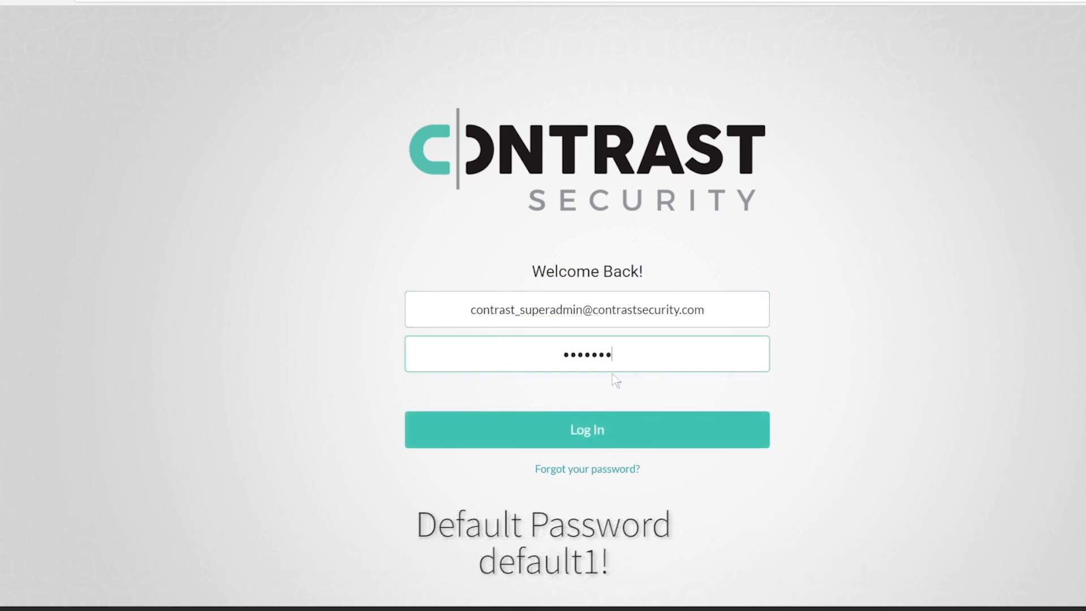
key("Return")
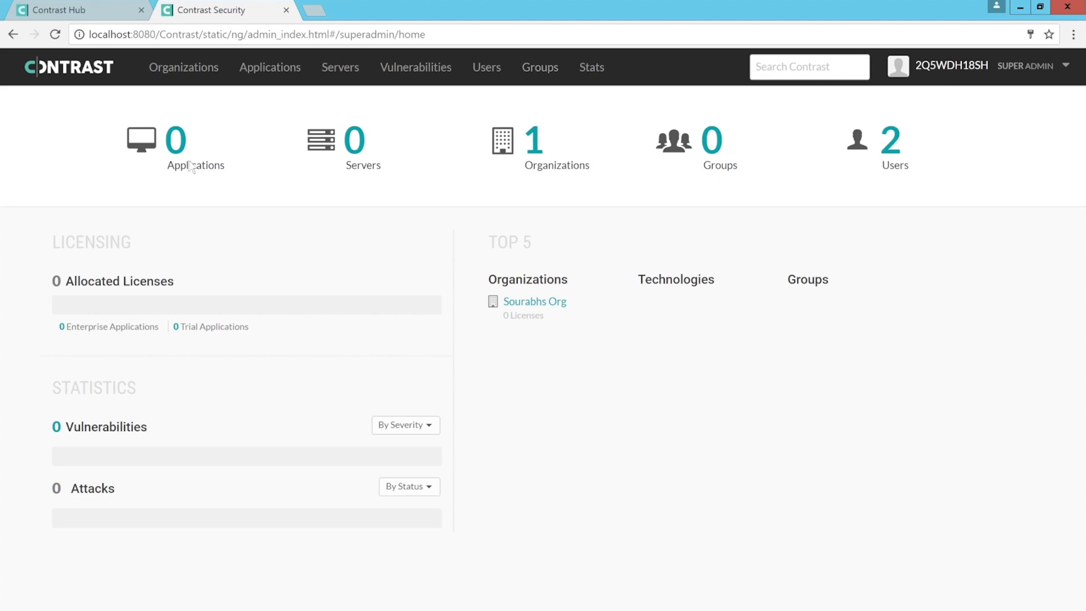
mouse_move(362, 161)
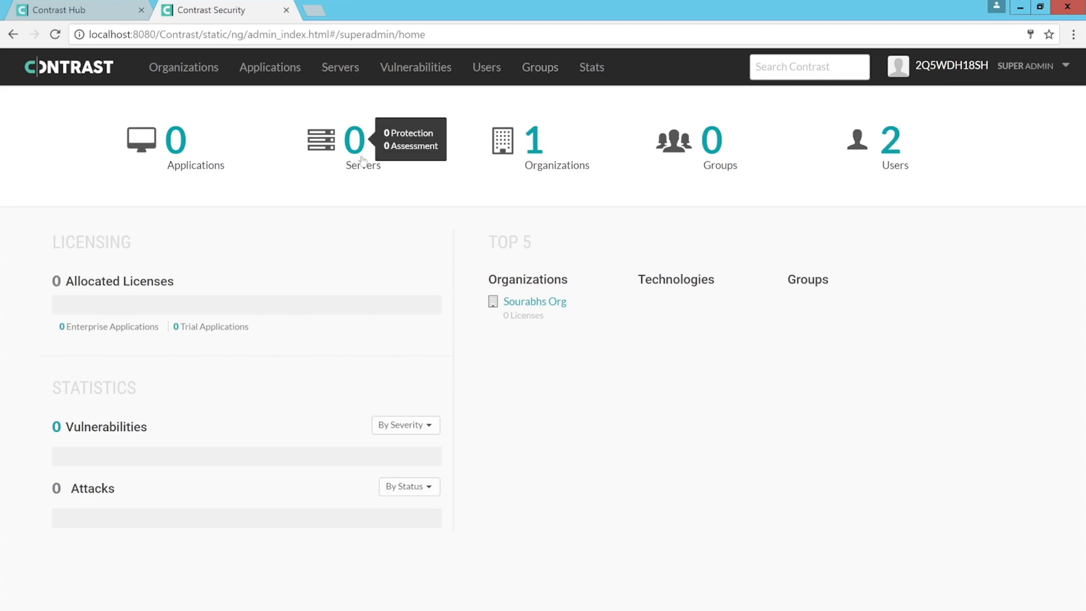